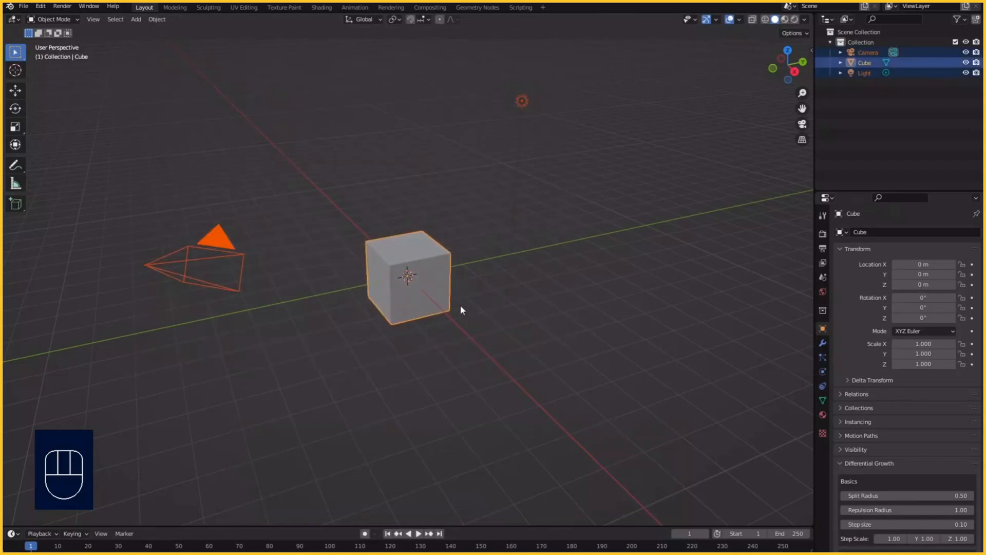
Step: Delete the selected default camera, cube and light from the scene
right_click(418, 280)
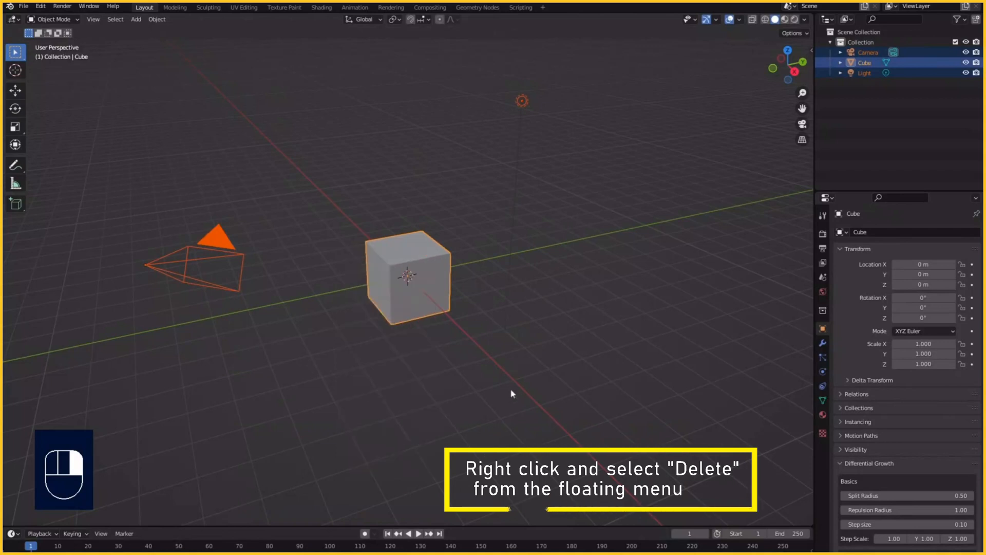
key("x")
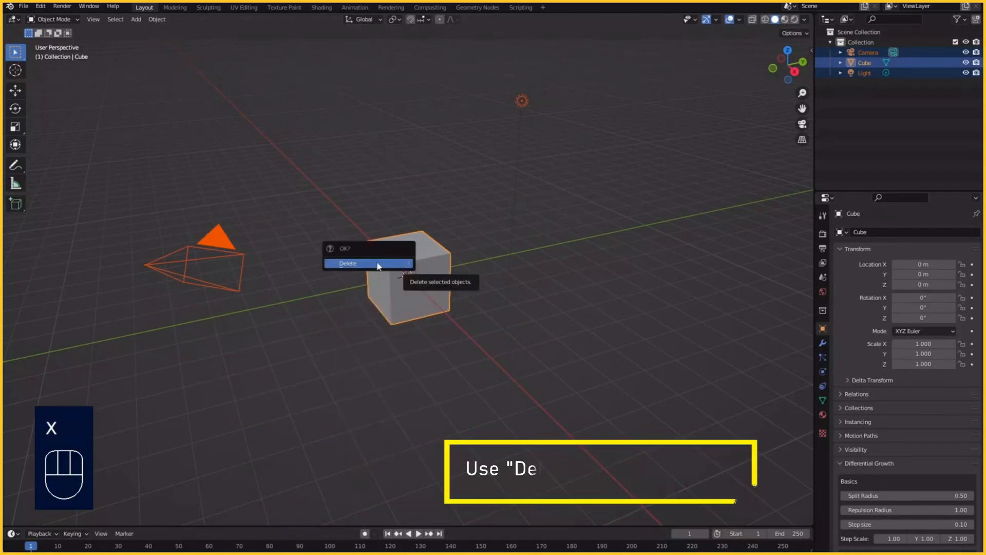
left_click(378, 262)
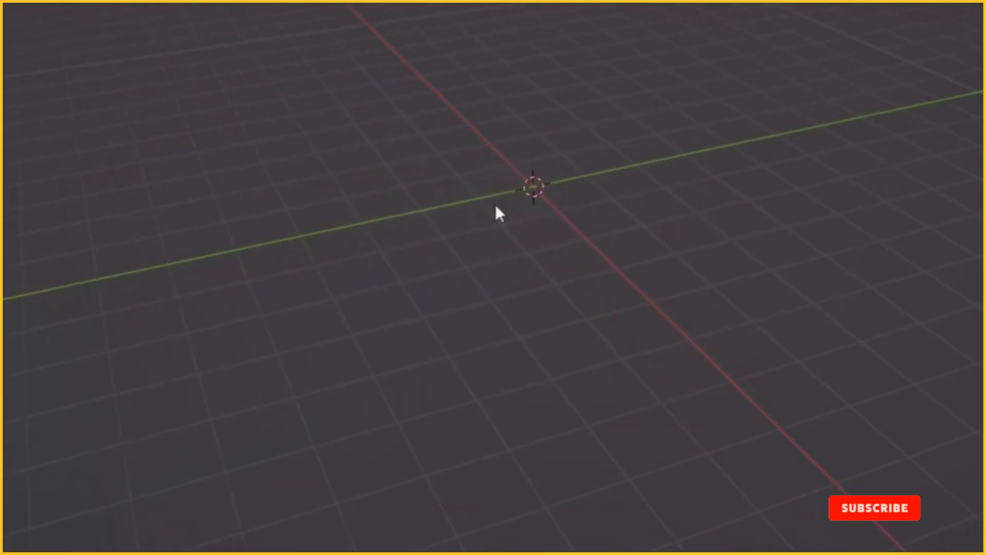
Step: Add a text object at the world origin and select it
key("shift+a")
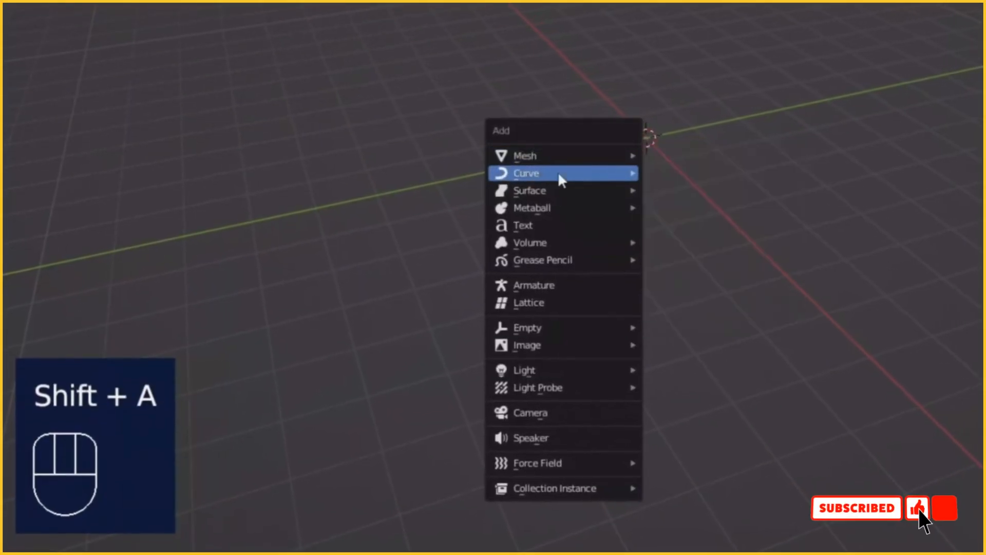
left_click(513, 220)
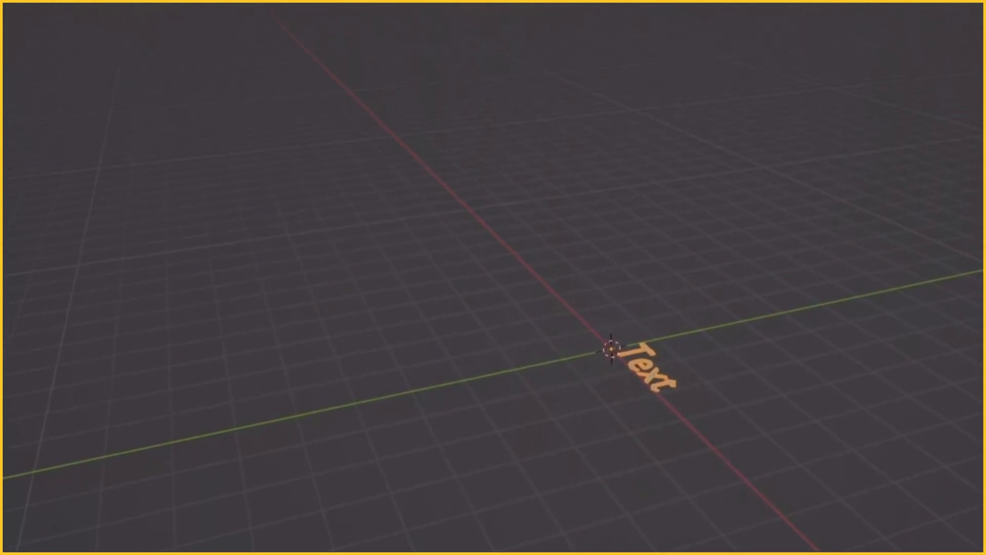
left_click(171, 40)
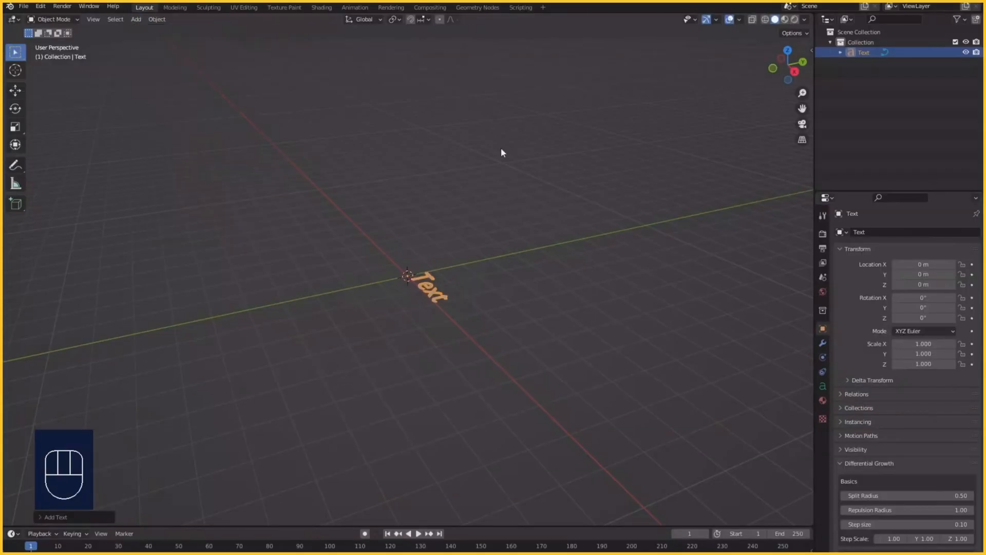
left_click(500, 147)
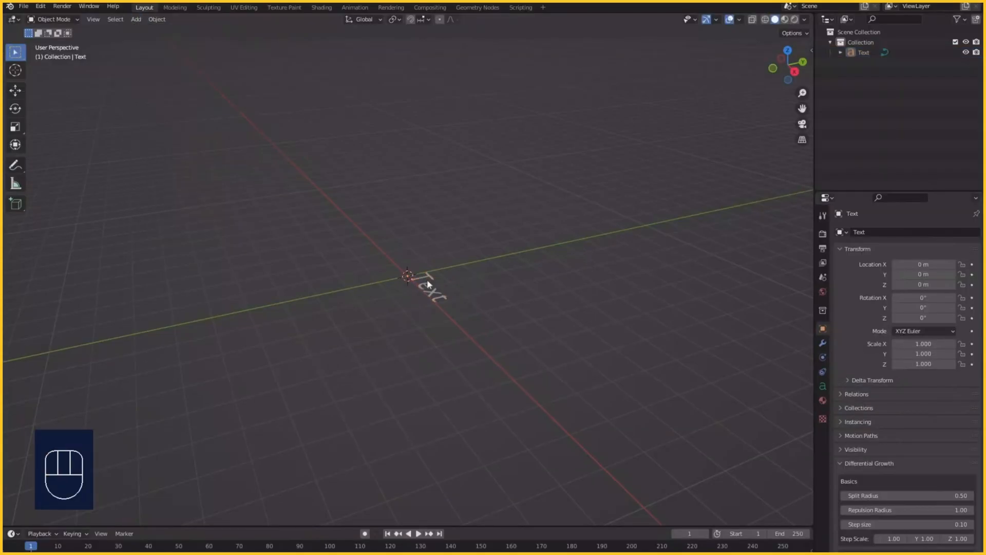
left_click(438, 295)
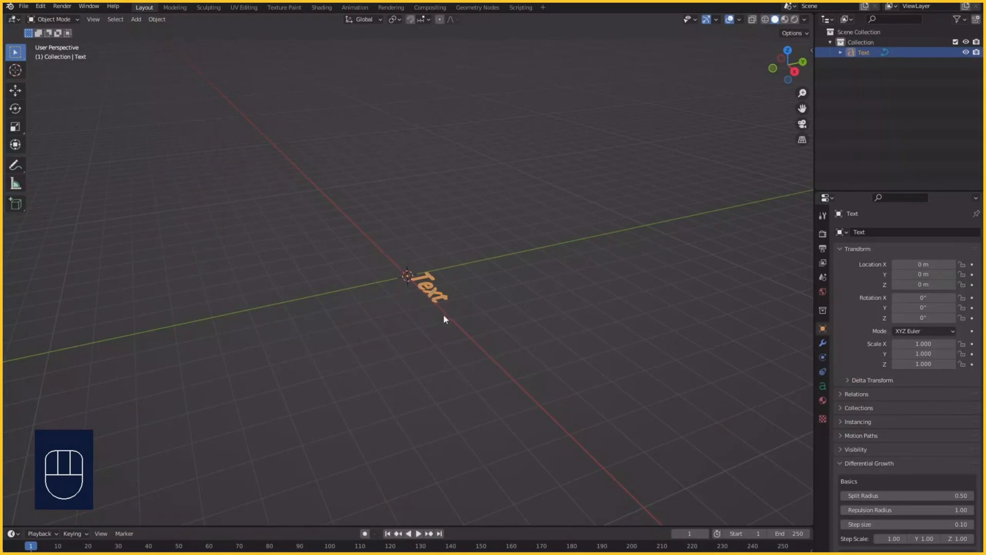
Step: Rotate the text object 90° about the X axis so it stands upright
key("r")
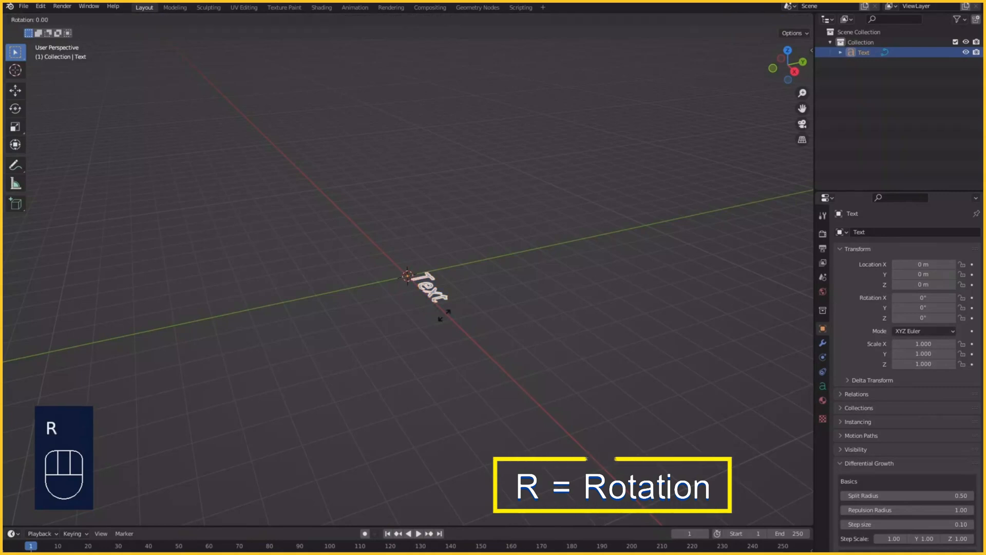
key("x")
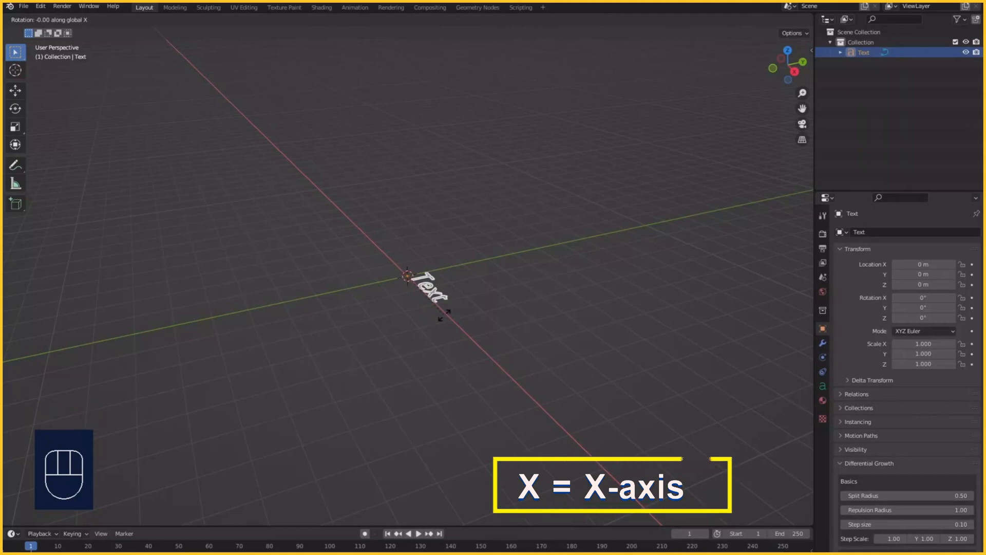
key("9")
key("0")
key("Return")
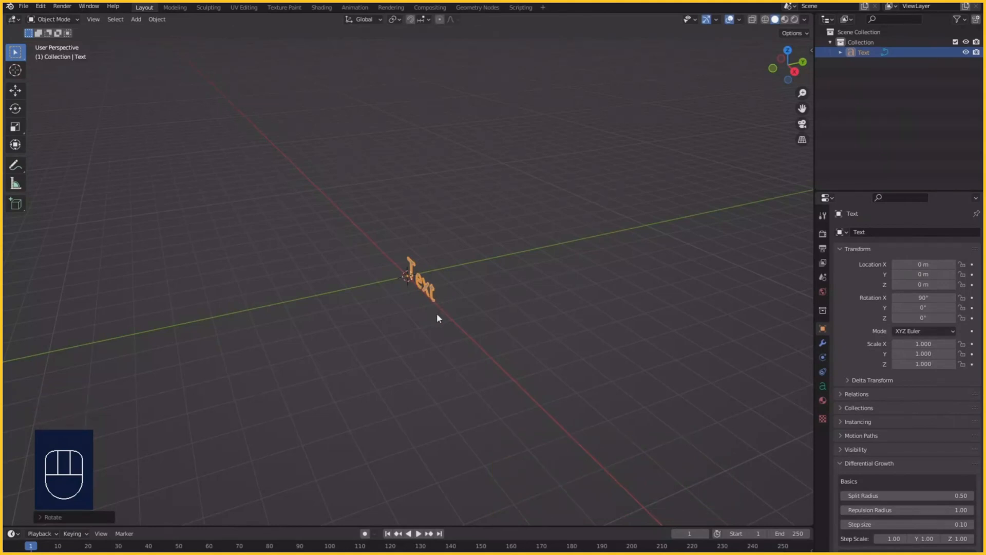
Step: In front view, replace the text object's default wording with "OVERLAY" and return to Object Mode
mouse_move(437, 313)
middle_mouse_down()
mouse_move(390, 325)
mouse_move(501, 325)
mouse_move(440, 326)
mouse_move(448, 323)
middle_mouse_up()
key("KP_1")
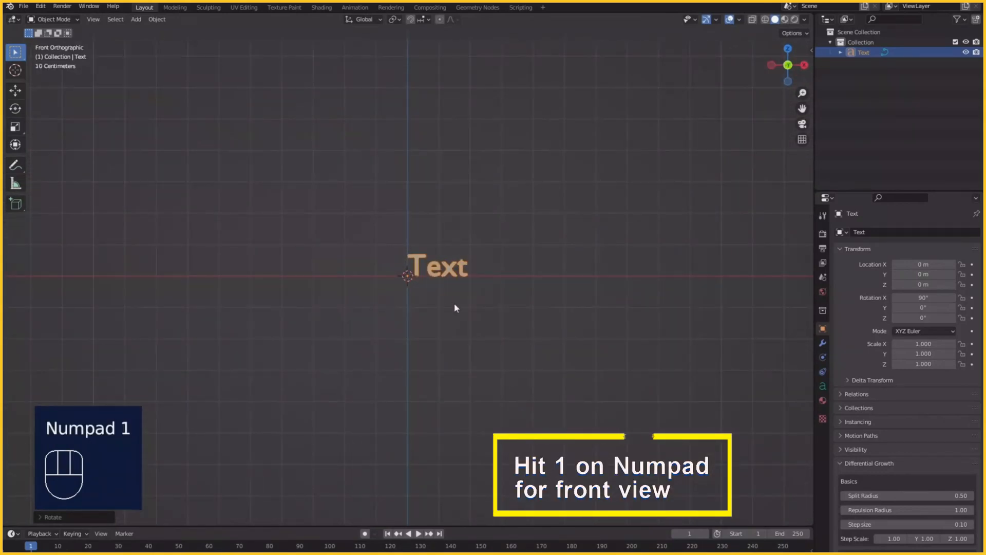
key("Tab")
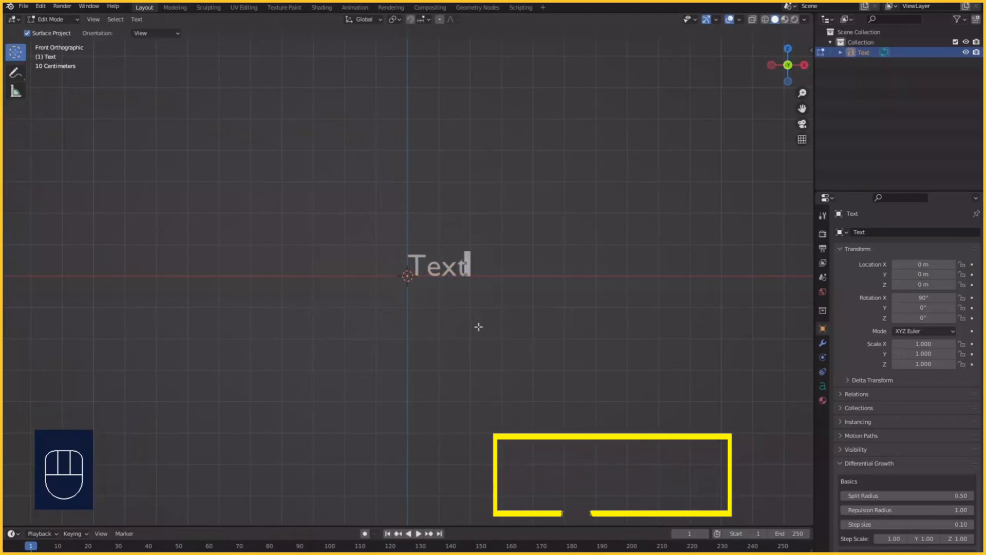
key("BackSpace")
key("BackSpace")
key("BackSpace")
key("BackSpace")
type("OVERLAY")
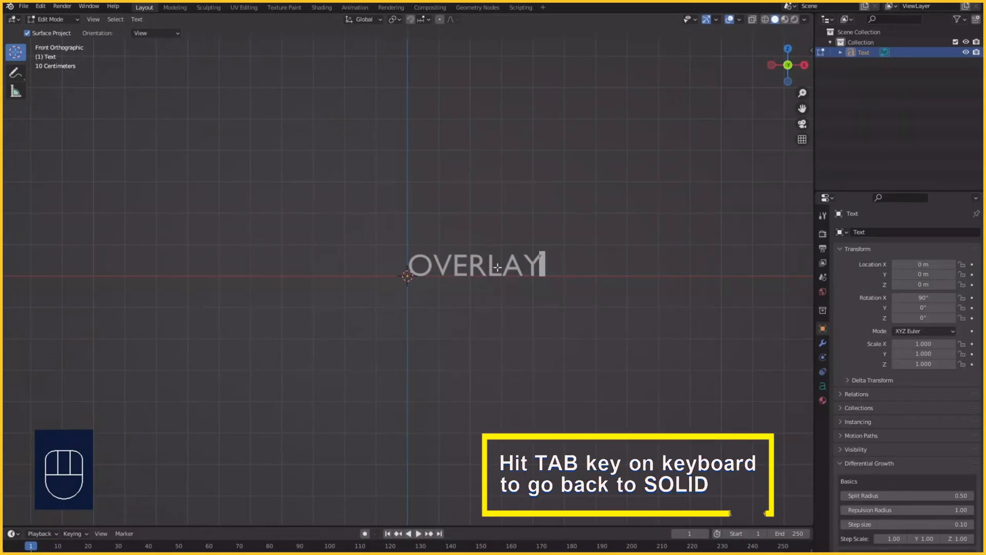
key("Tab")
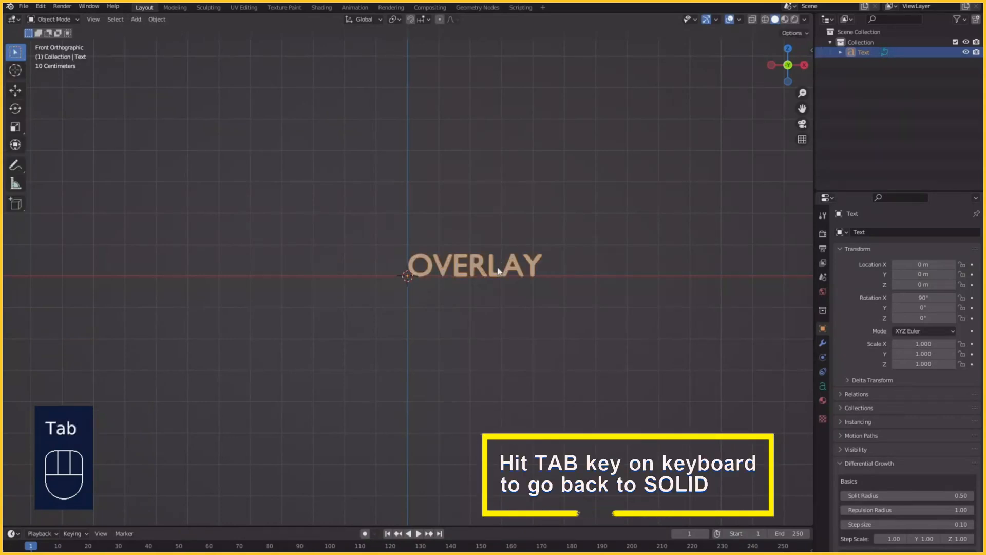
Step: Centre the OVERLAY text on its origin with Geometry to Origin
scroll(498, 271, "up", 5)
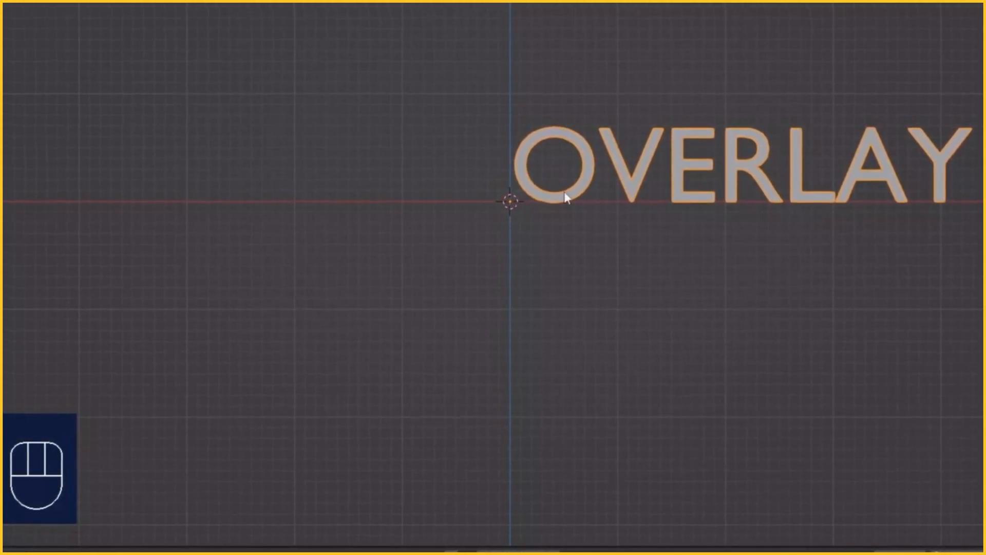
right_click(557, 202)
mouse_move(565, 243)
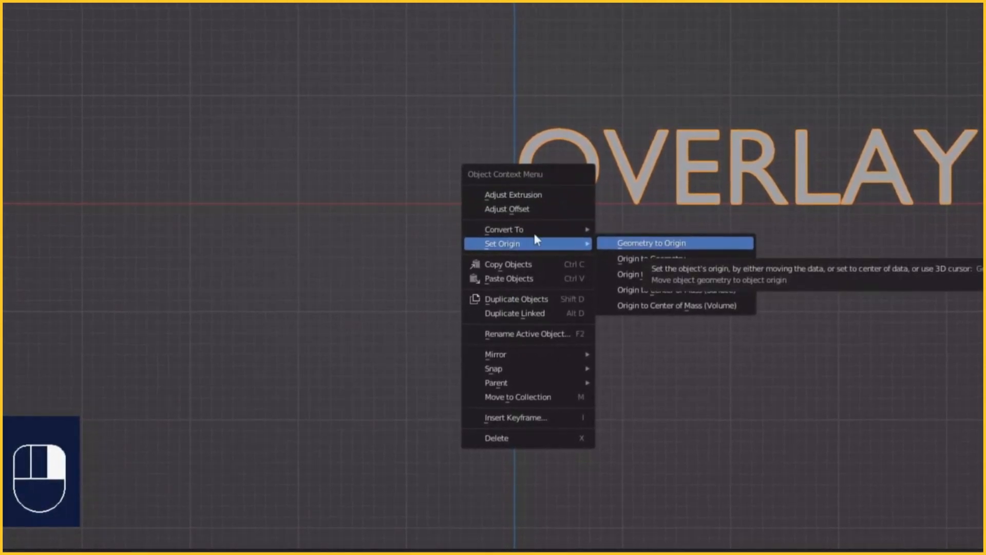
left_click(674, 247)
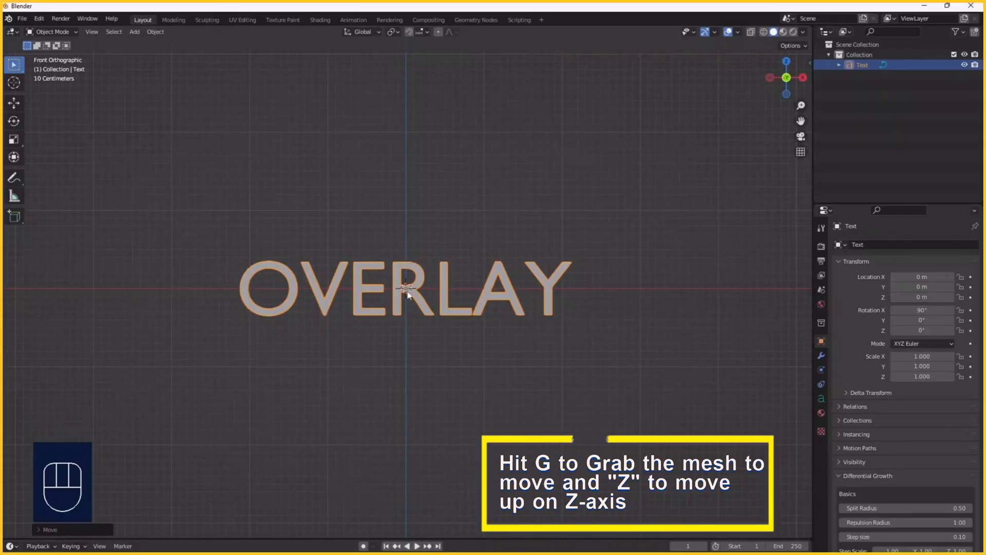
Step: Move the text up about 0.36 m along the Z axis so its base rests on the X axis line
key("g")
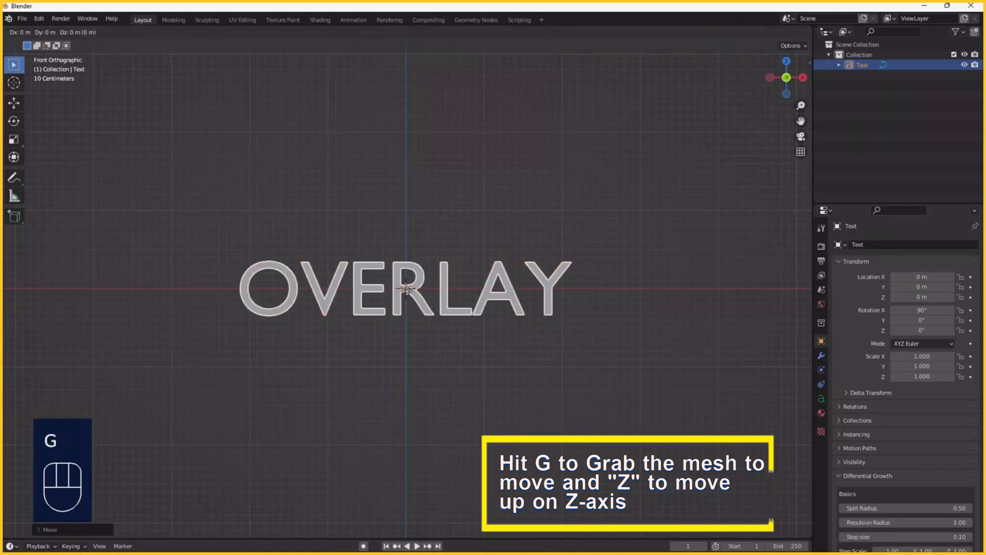
key("z")
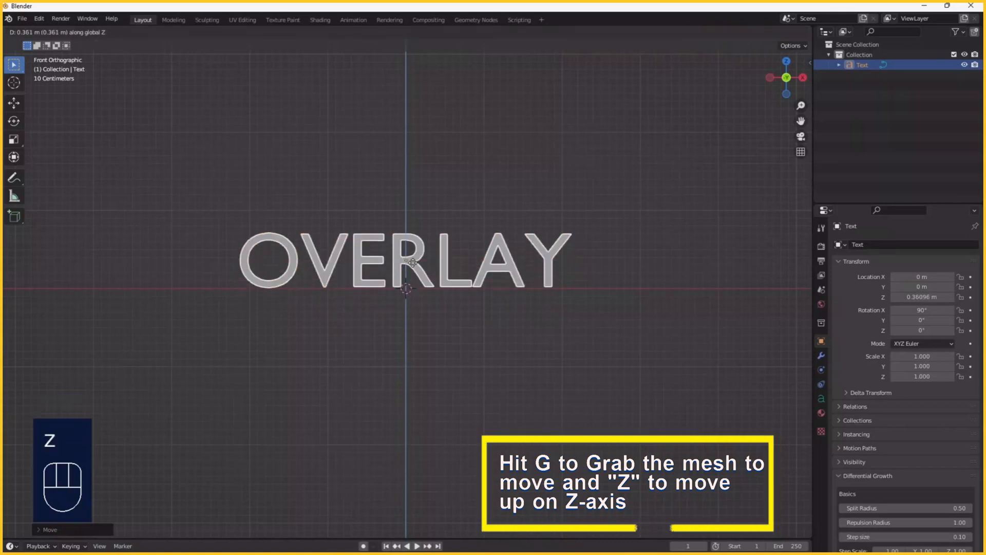
left_click(413, 263)
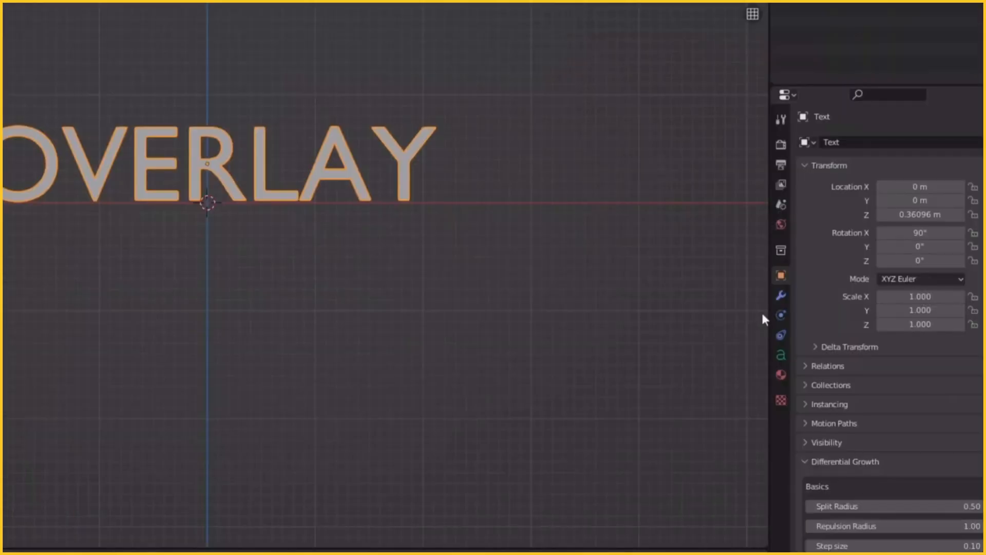
Step: Give the text thickness by setting its geometry extrusion to 0.05 m, and check the result from several angles
left_click(781, 357)
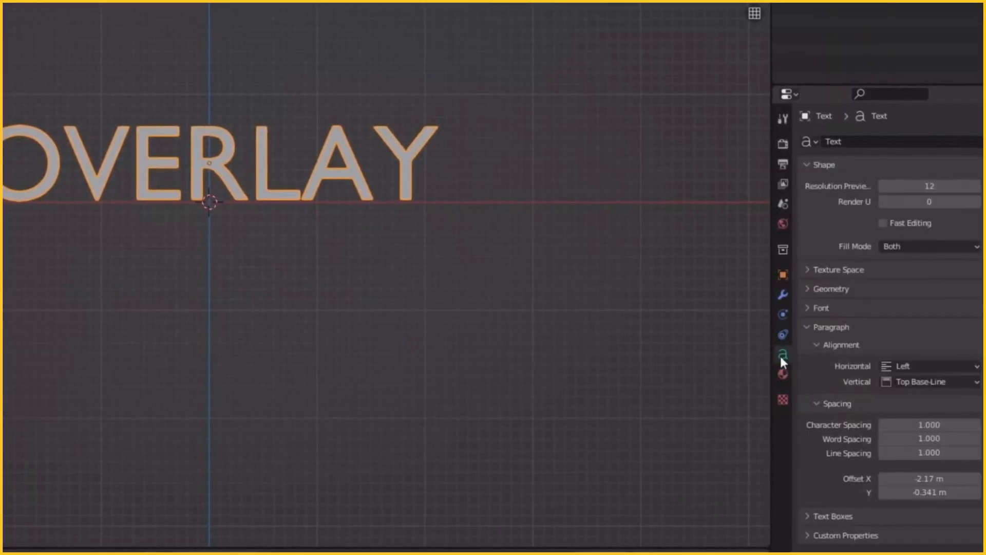
left_click(809, 289)
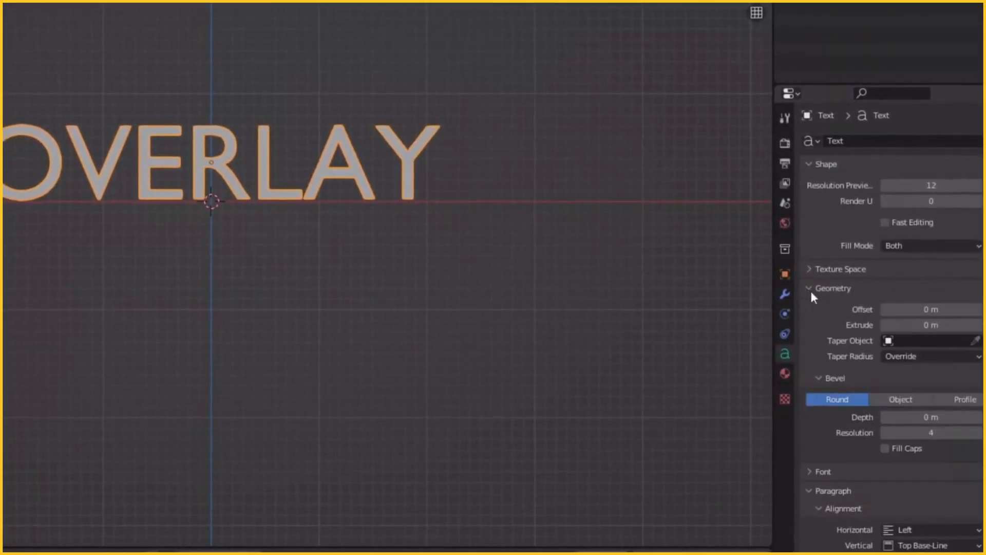
left_click_drag(948, 327, 966, 324)
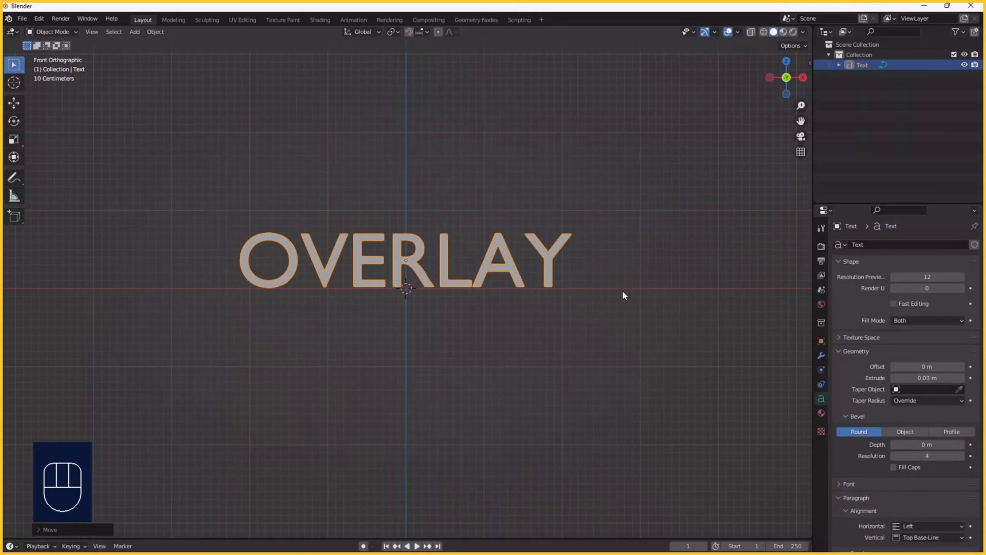
key("KP_7")
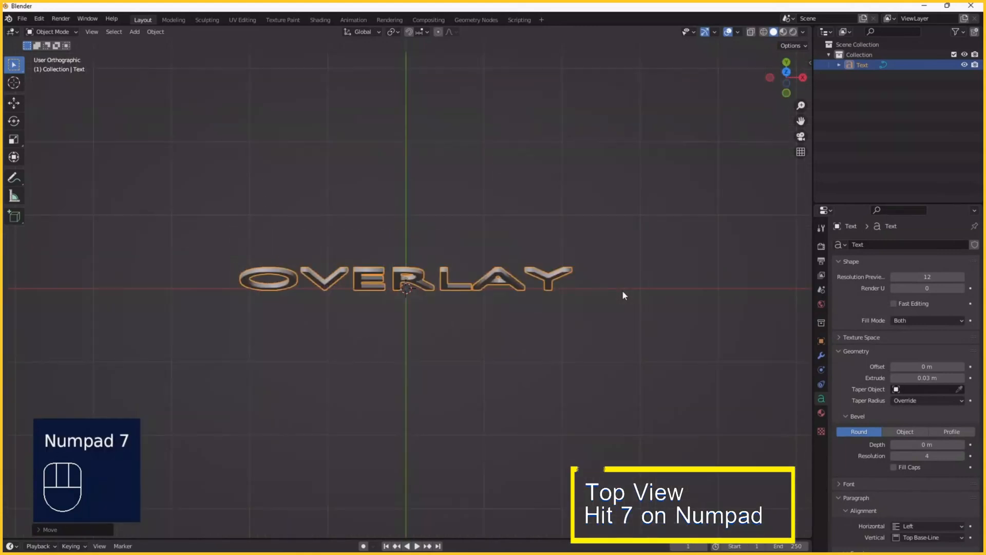
scroll(545, 288, "up", 4)
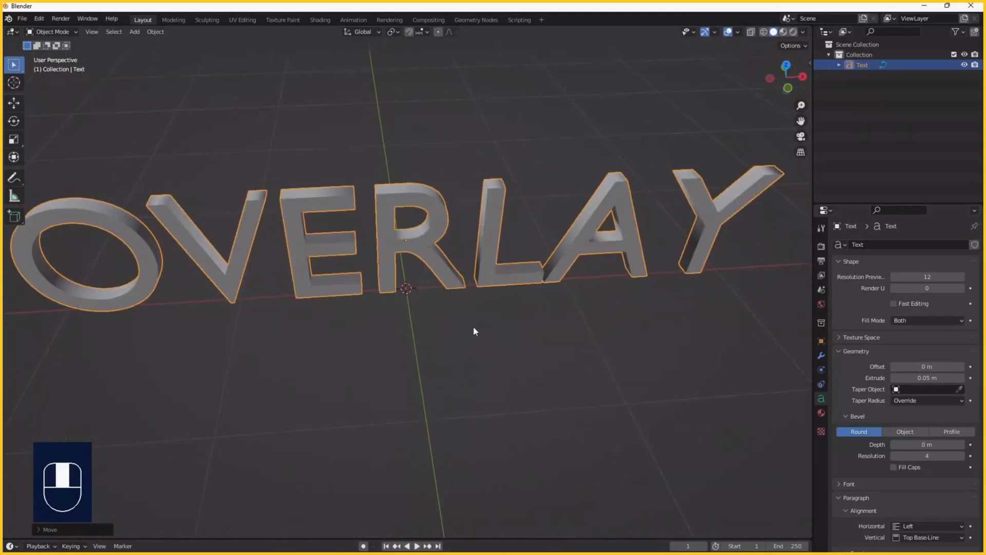
middle_click_drag(473, 331, 461, 292)
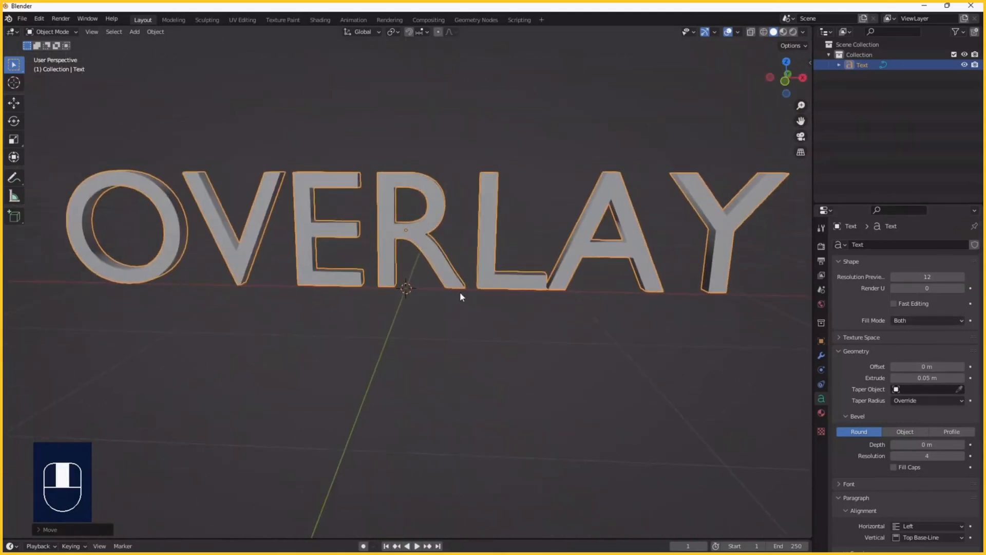
scroll(460, 291, "down", 3)
mouse_move(476, 344)
middle_mouse_down()
mouse_move(468, 344)
mouse_move(485, 342)
middle_mouse_up()
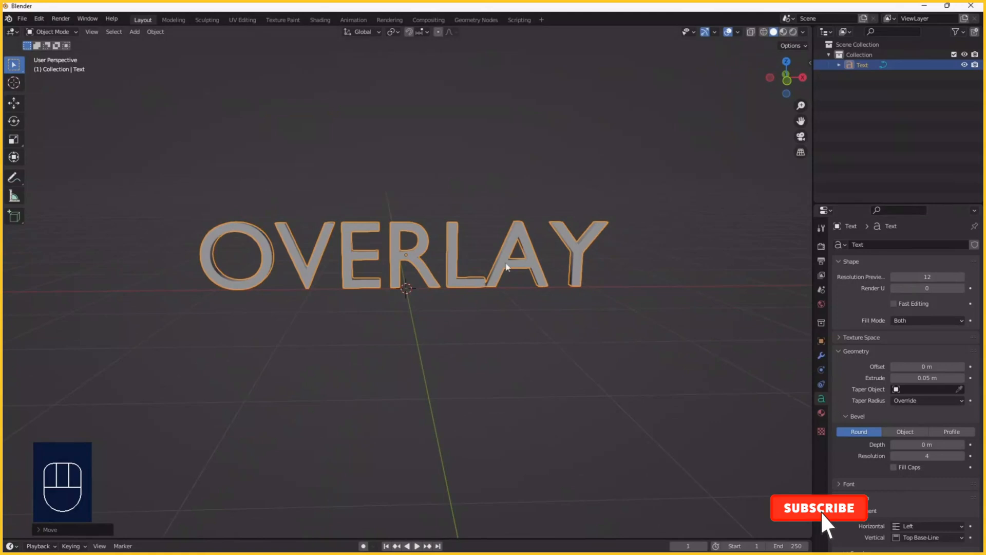
Step: Round the edges of the letters with a bevel depth of 0.02 m
scroll(506, 265, "up", 4)
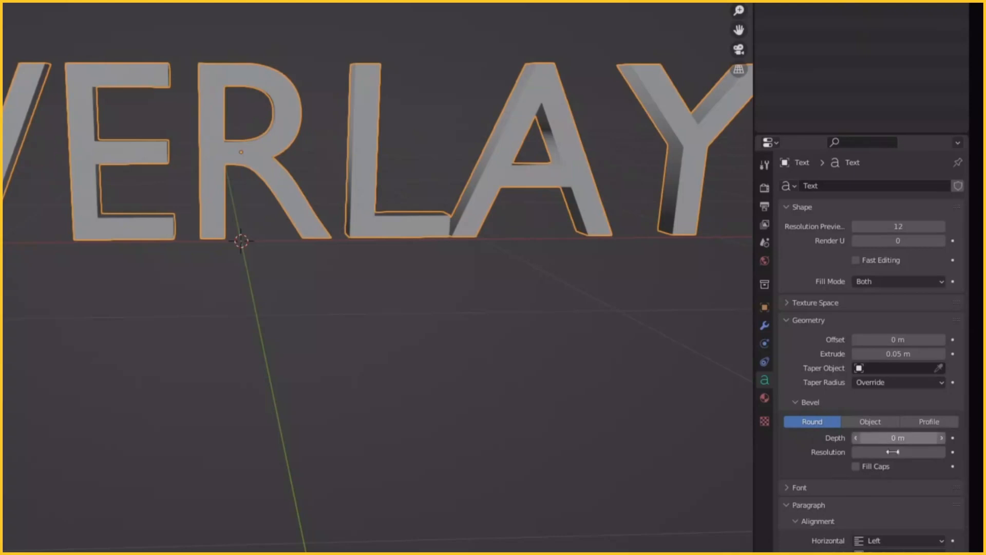
left_click(942, 438)
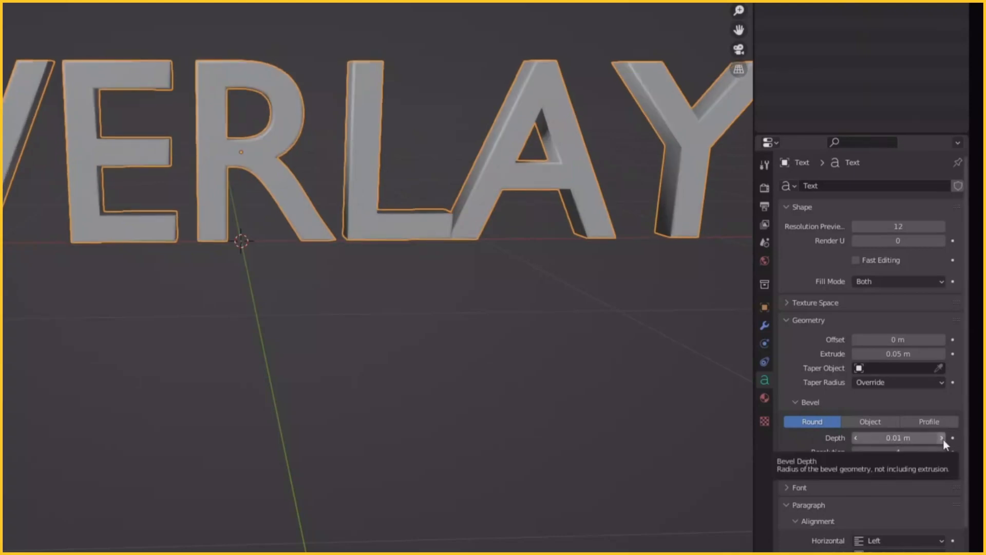
left_click(942, 437)
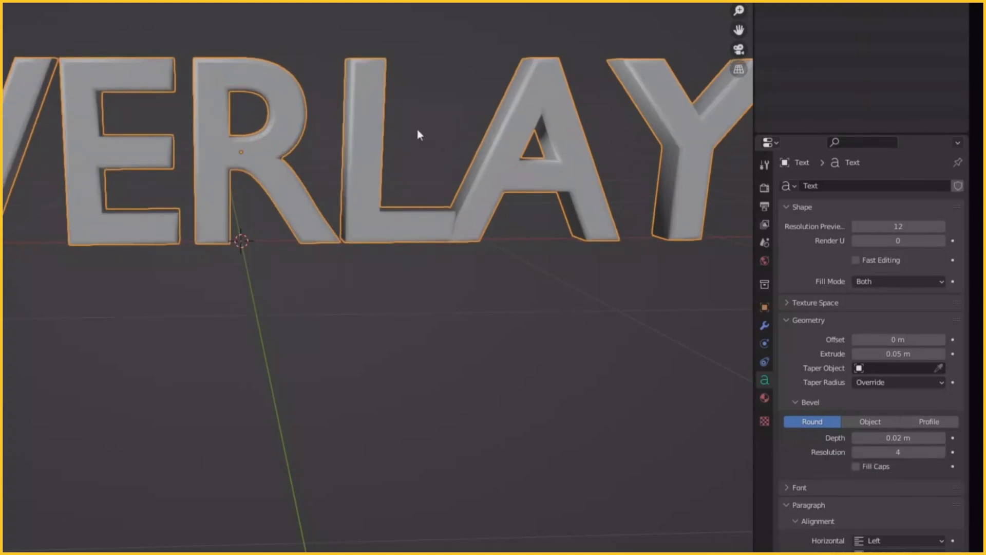
Step: Switch the text's bevel to a custom Profile and reshape its curve into a wavy line, then collapse the geometry settings
left_click(929, 422)
scroll(868, 525, "down", 2)
scroll(868, 525, "down", 2)
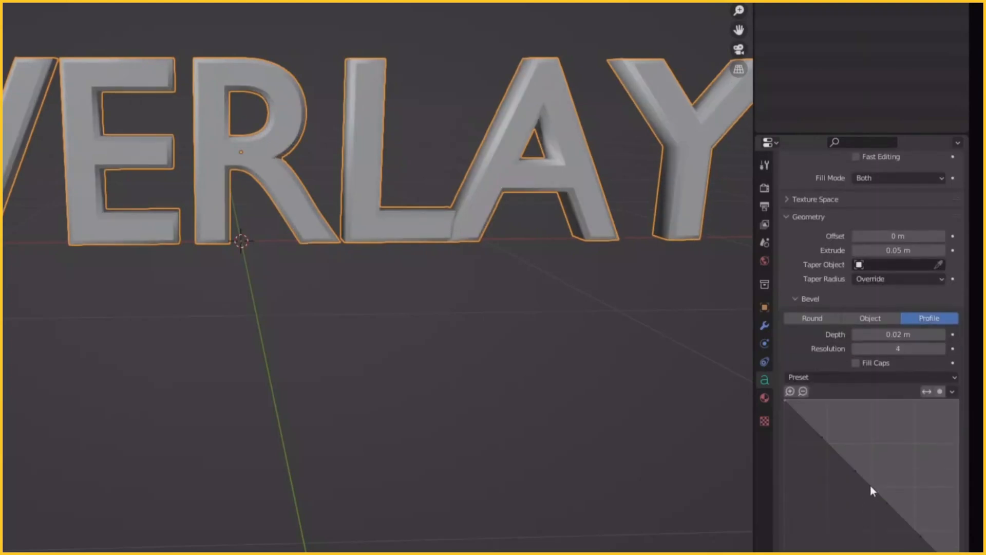
left_click_drag(886, 503, 923, 462)
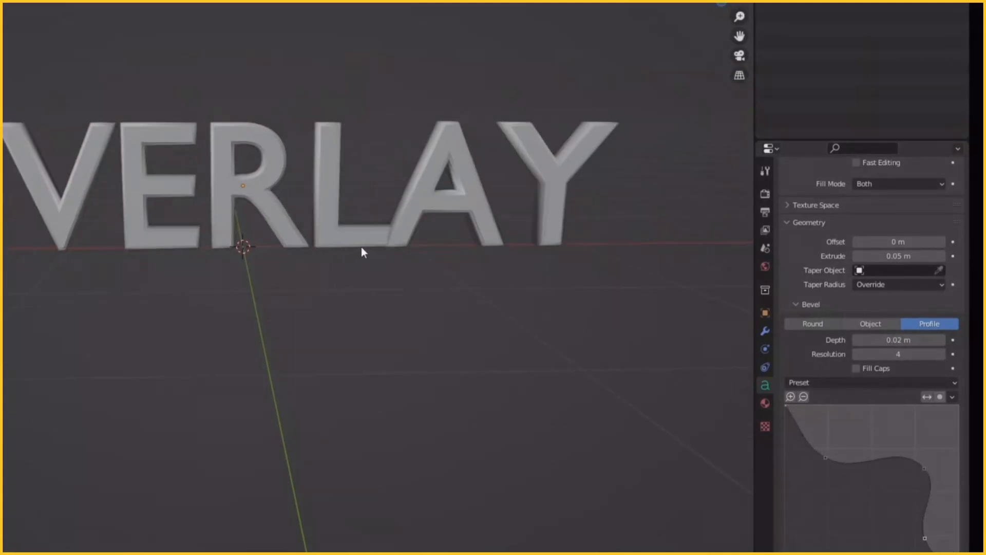
middle_click_drag(363, 238, 377, 239)
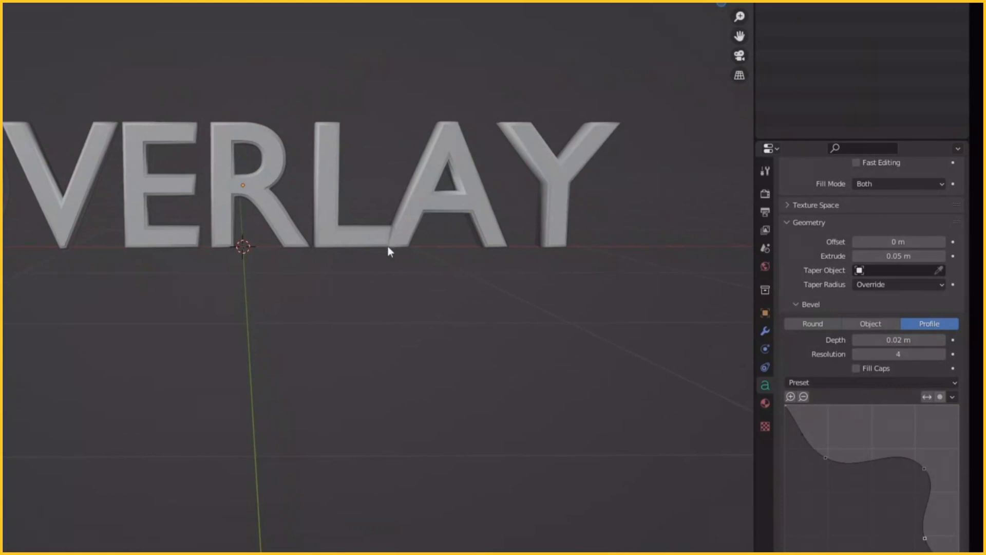
left_click(795, 222)
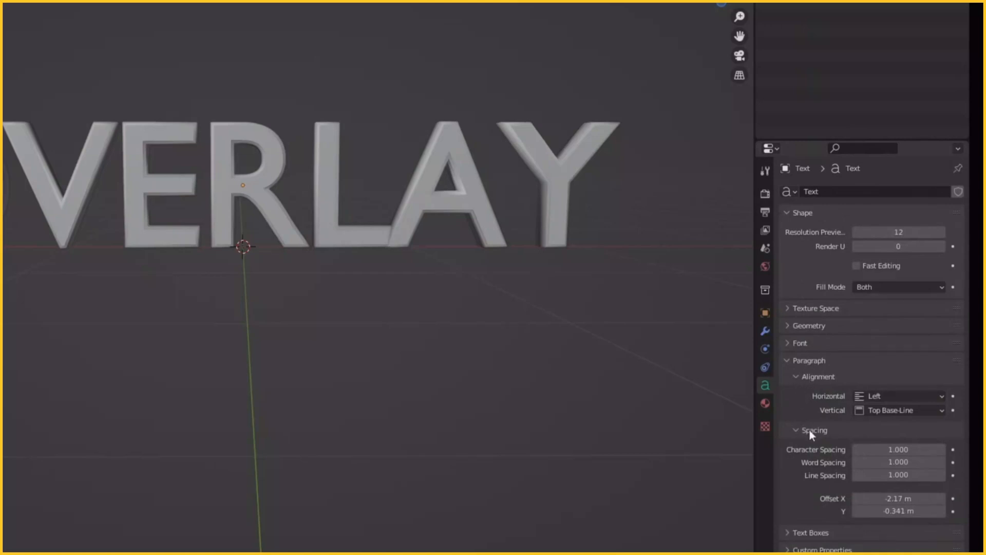
Step: Widen the gaps between the letters by setting the text's character spacing to 1.2
left_click(942, 450)
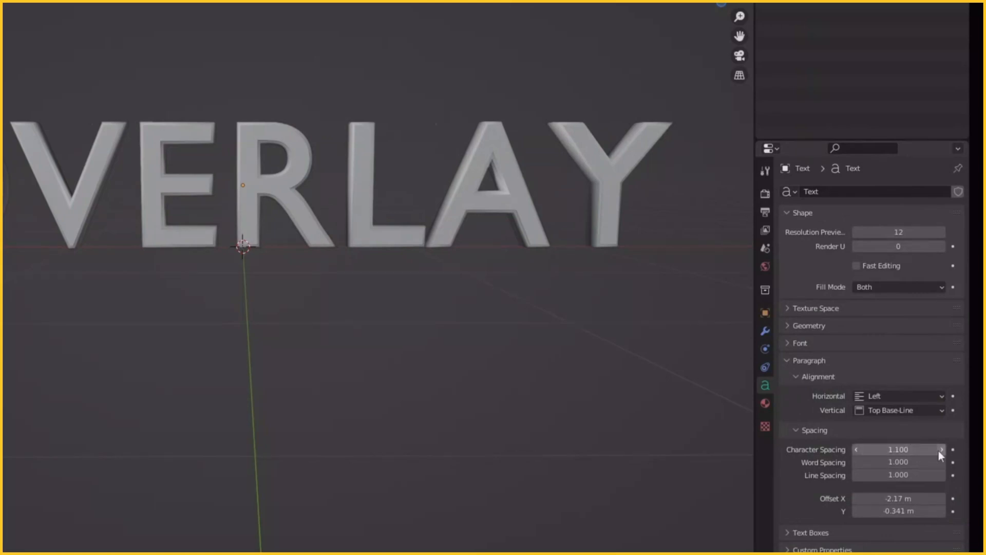
left_click(943, 451)
middle_click_drag(515, 255, 510, 261)
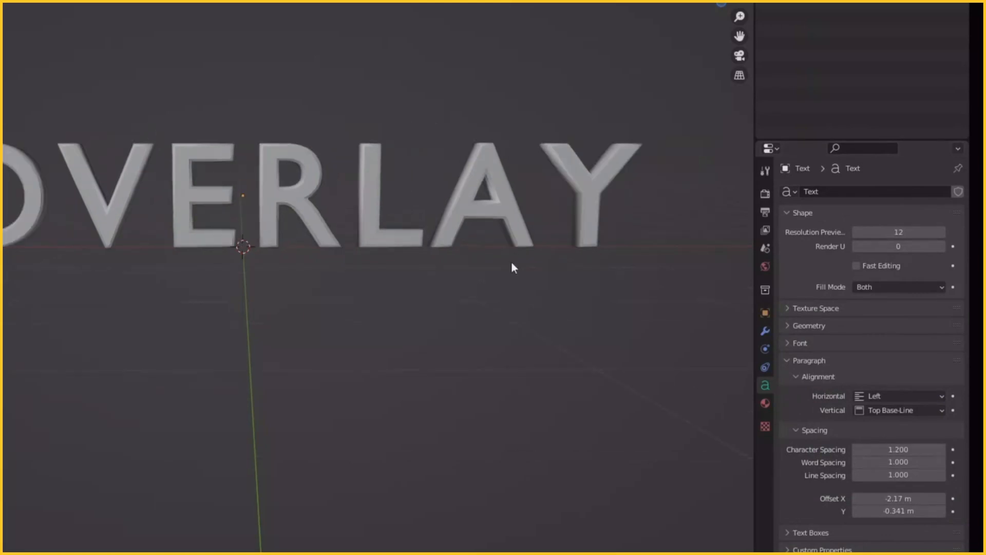
Step: Change the OVERLAY text's regular font to AcmeFont Regular from the Windows Fonts folder, then deselect the text
left_click(455, 224)
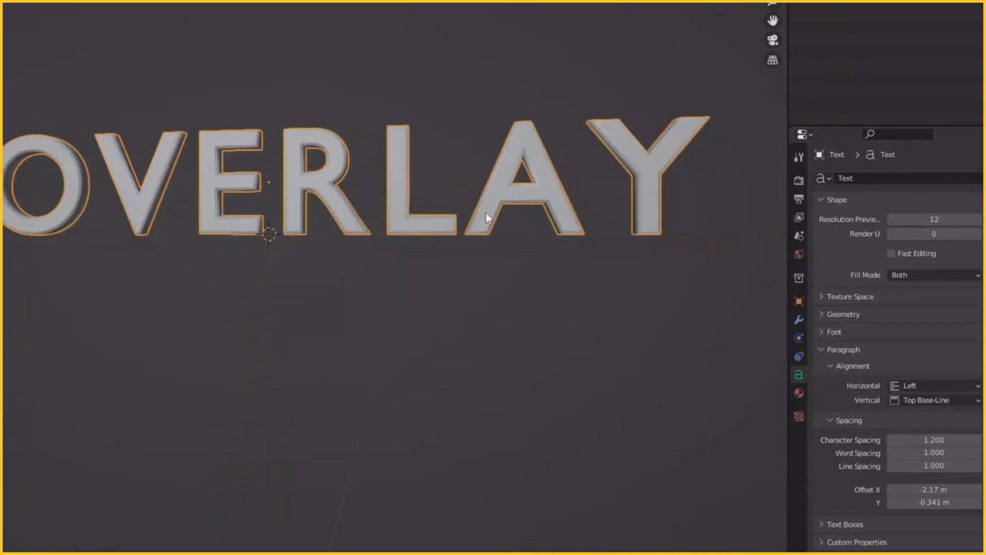
left_click(822, 333)
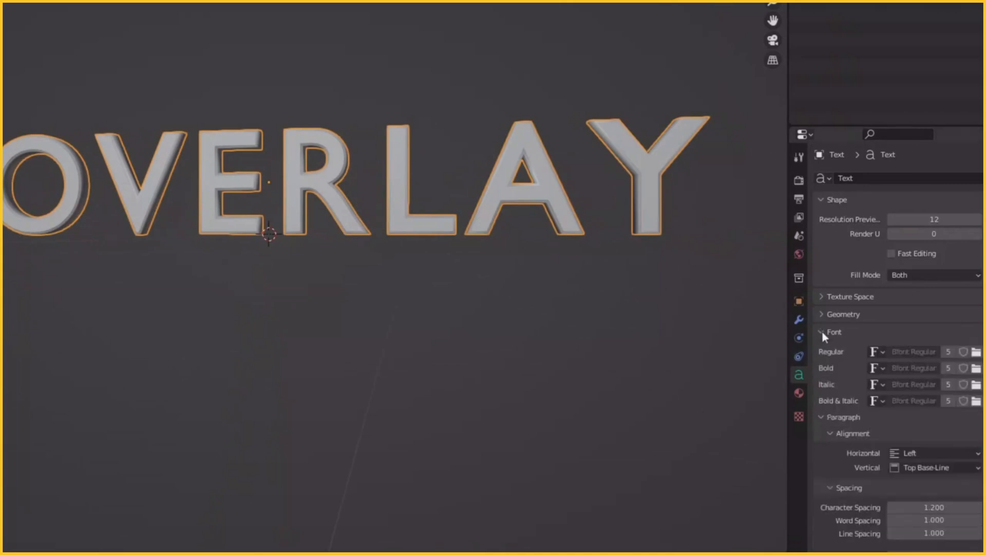
left_click(976, 352)
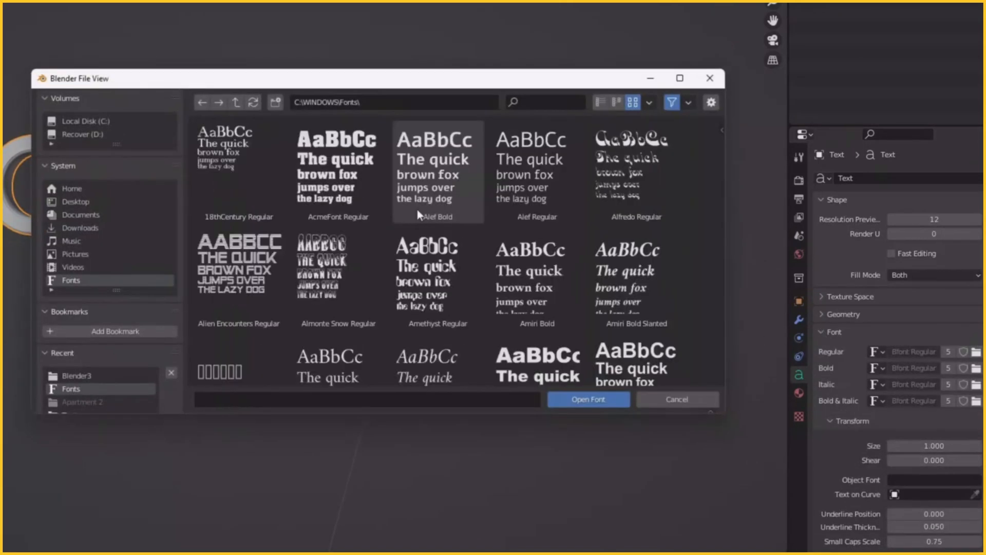
left_click(354, 155)
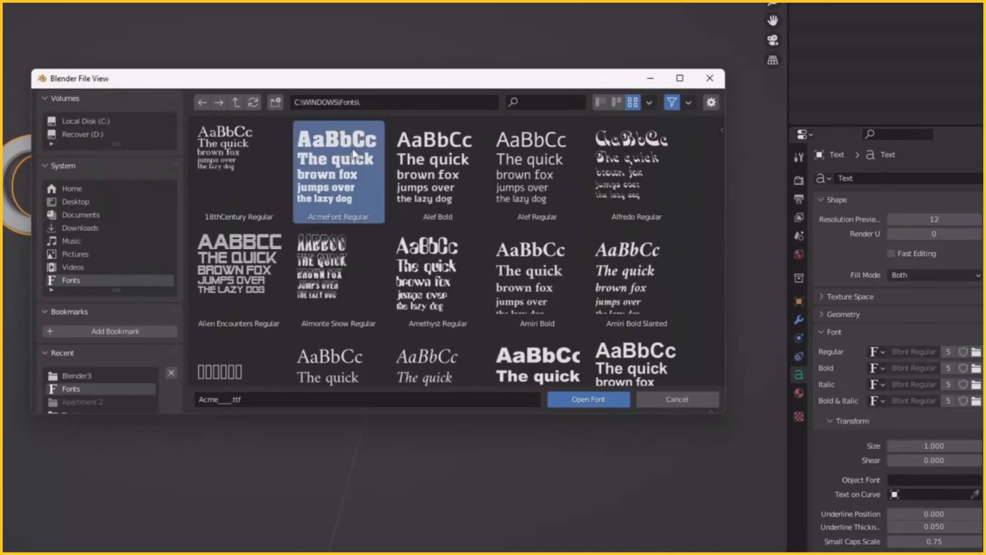
left_click(594, 400)
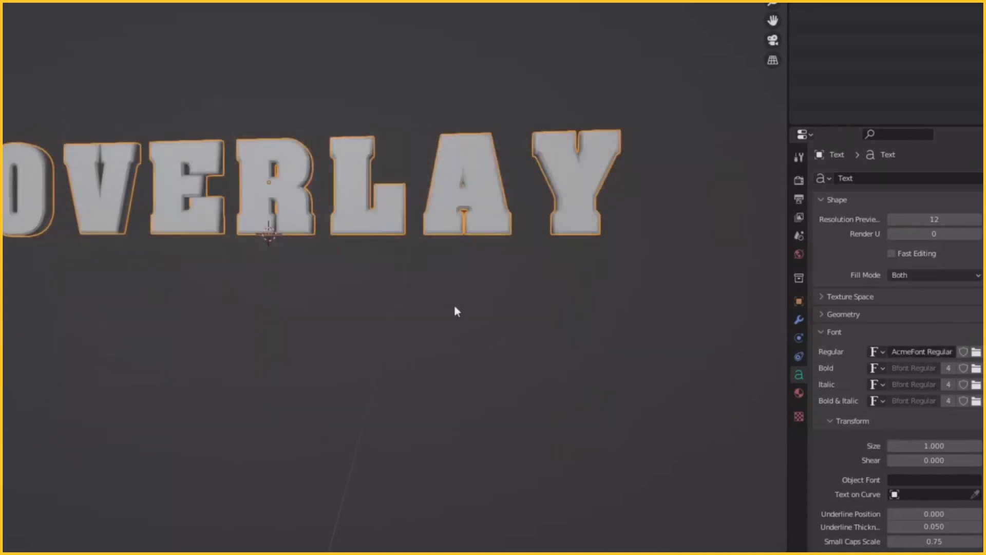
middle_click_drag(335, 289, 350, 292)
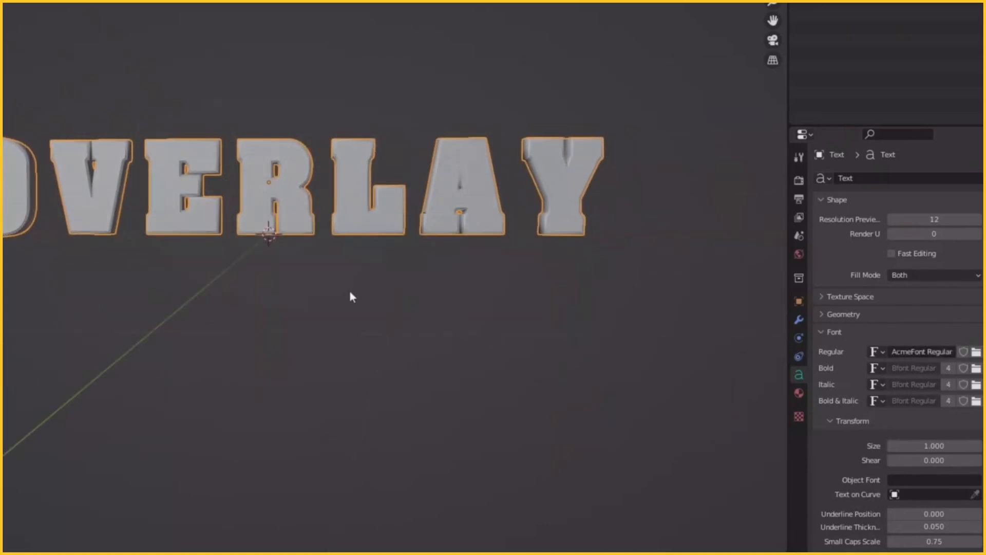
scroll(350, 291, "up", 2)
scroll(350, 290, "down", 2)
left_click(343, 288)
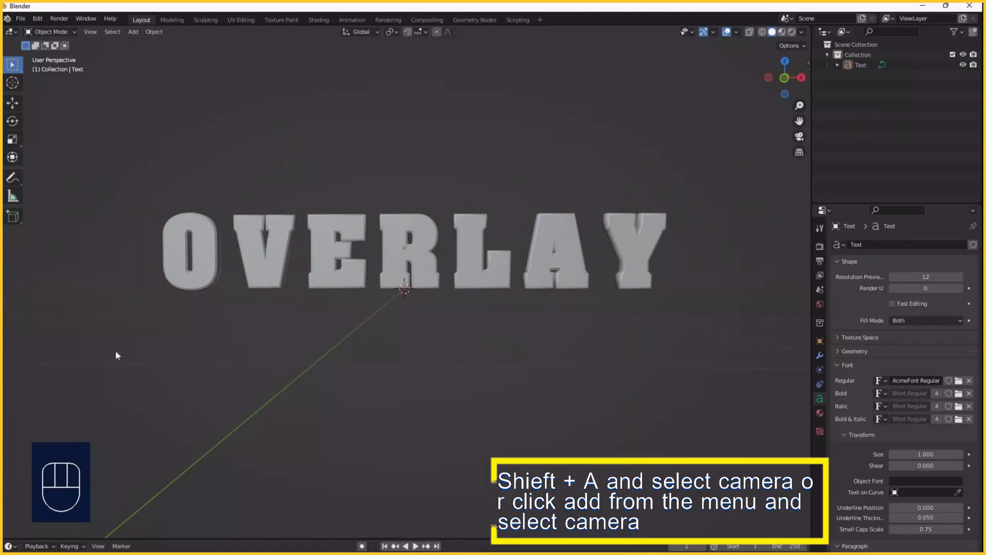
Step: Add a camera to the scene at the world origin
left_click(133, 32)
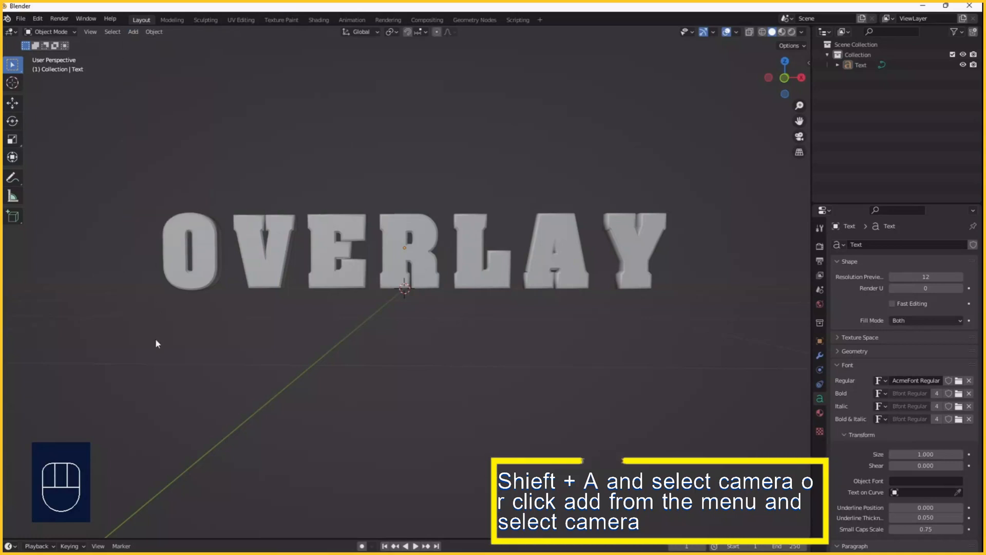
key("shift+a")
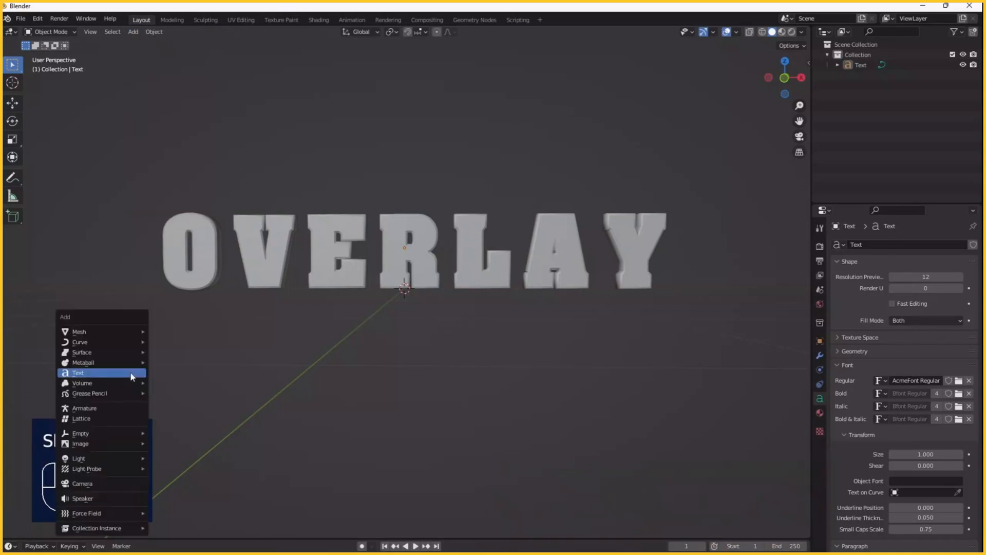
left_click(88, 488)
middle_click_drag(478, 380, 347, 412)
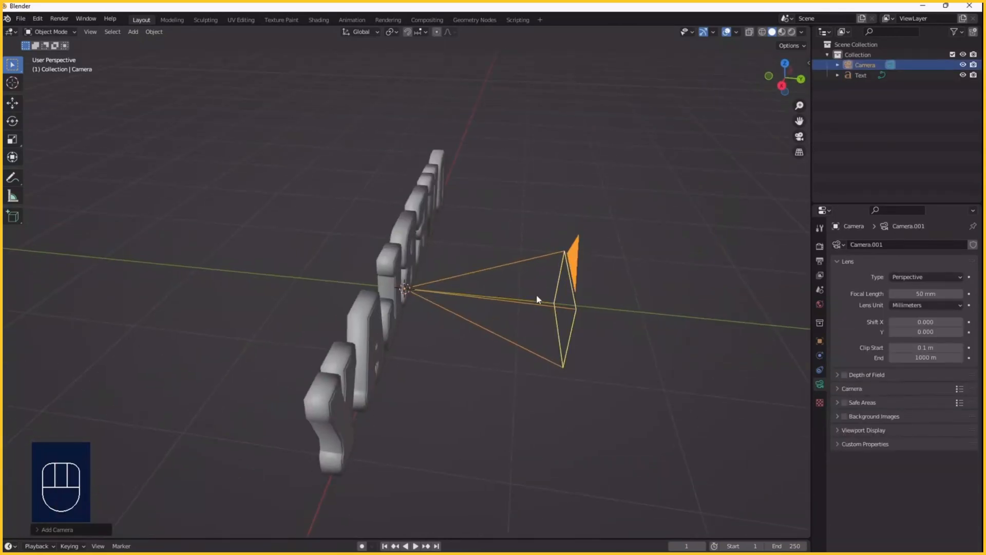
Step: Move the camera along the negative Y axis until it stands in front of the OVERLAY text, facing it
key("g")
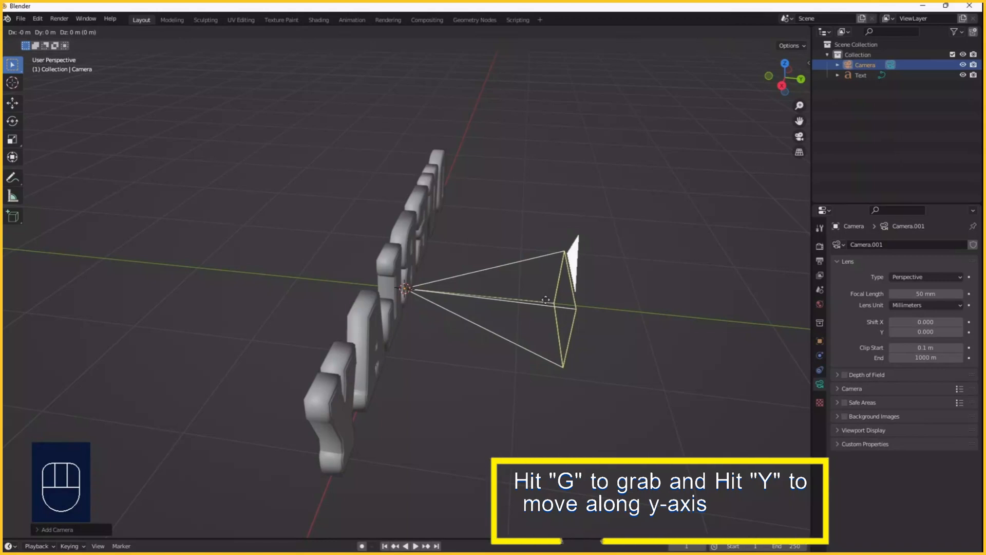
key("y")
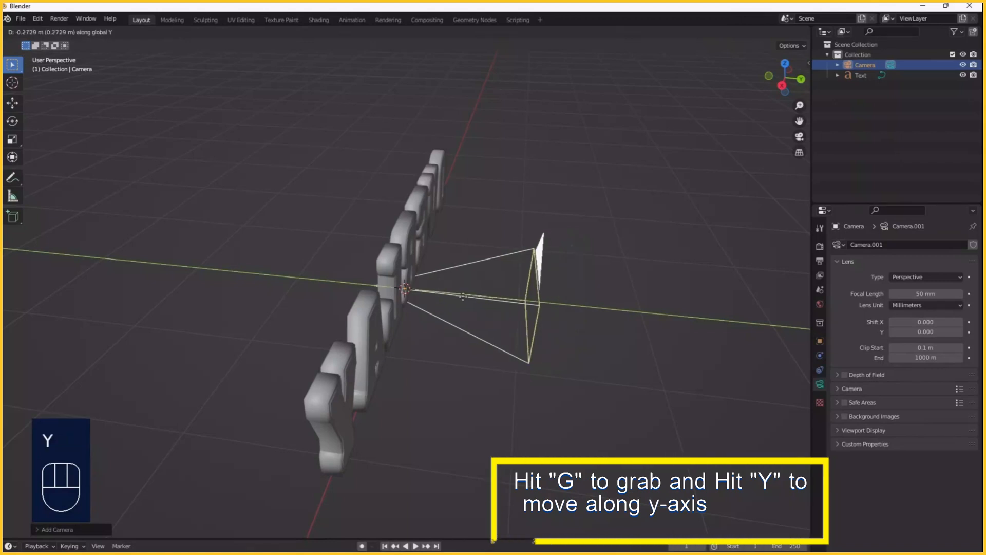
left_click(143, 302)
middle_click_drag(143, 302, 317, 302)
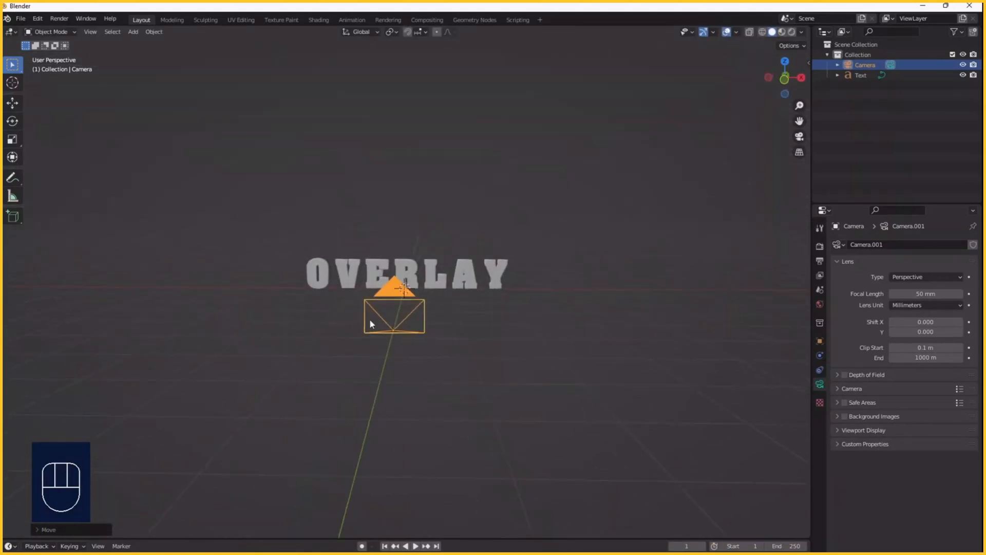
middle_click_drag(391, 344, 200, 312)
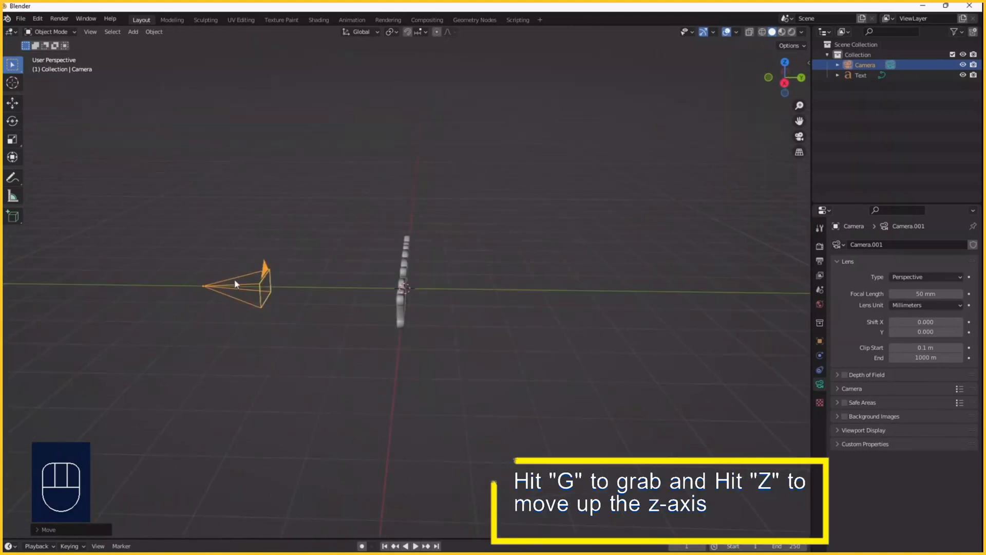
Step: Raise the camera about 0.57 m along the Z axis
key("g")
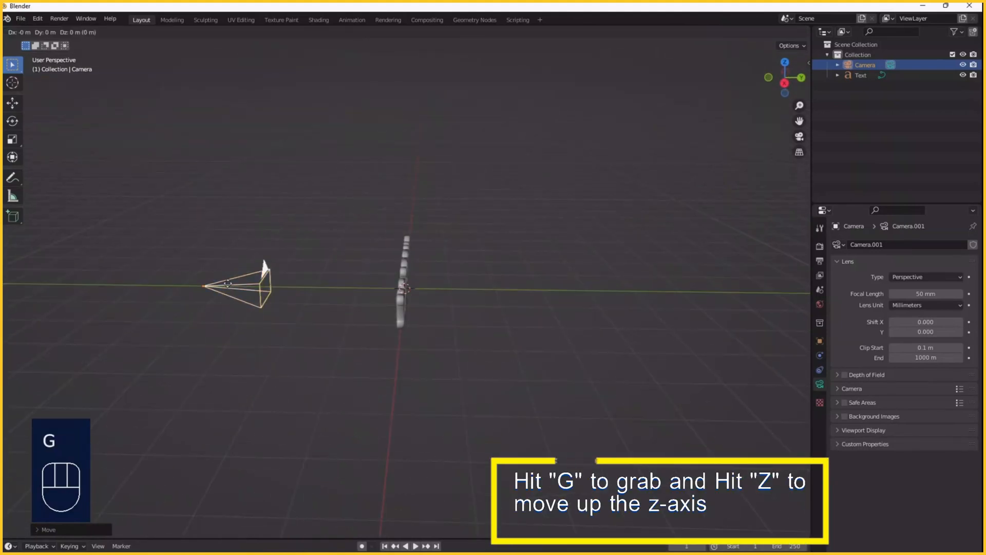
key("z")
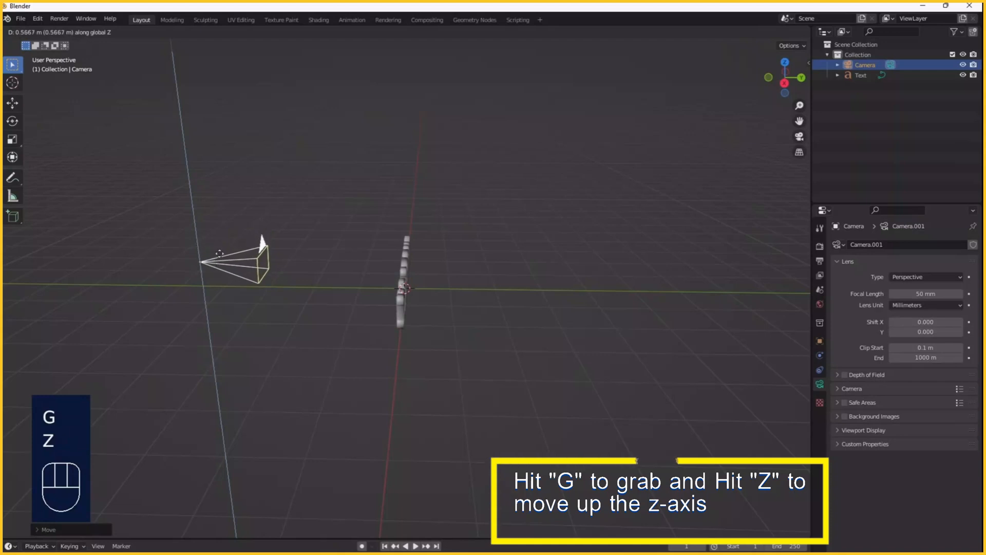
left_click(219, 253)
middle_click_drag(220, 253, 234, 298)
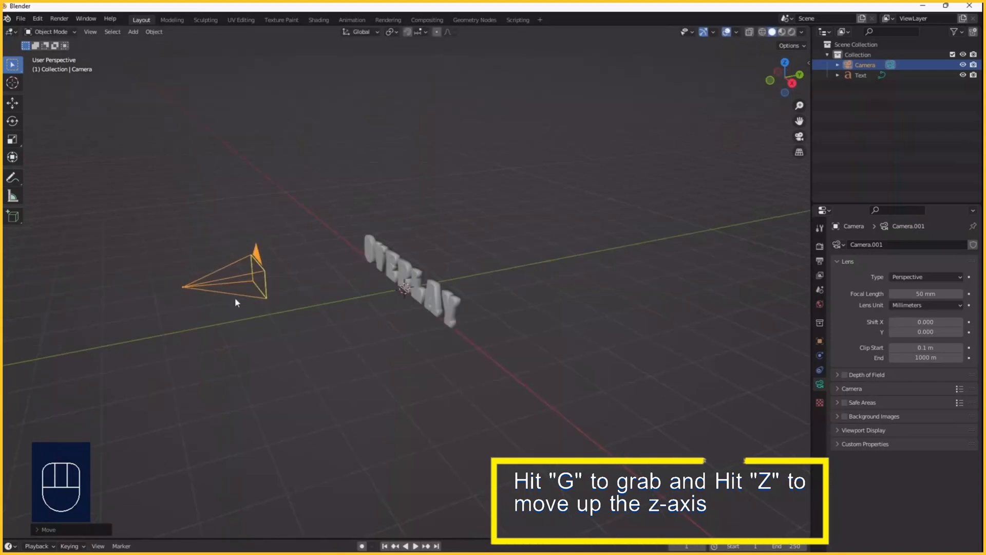
Step: Move the camera further back from the text along the Y axis and check its placement from several angles
key("g")
key("y")
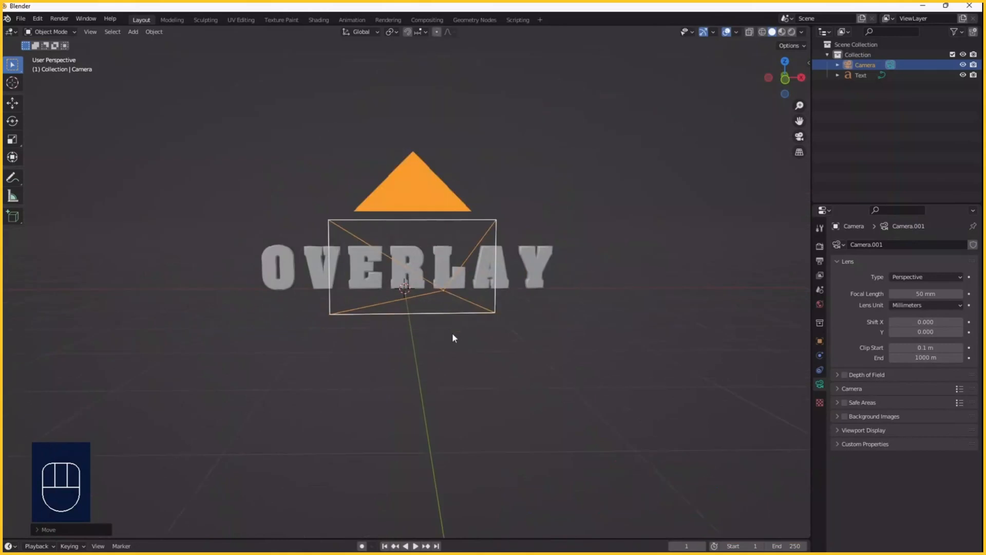
scroll(452, 332, "down", 3)
middle_click_drag(422, 372, 431, 308)
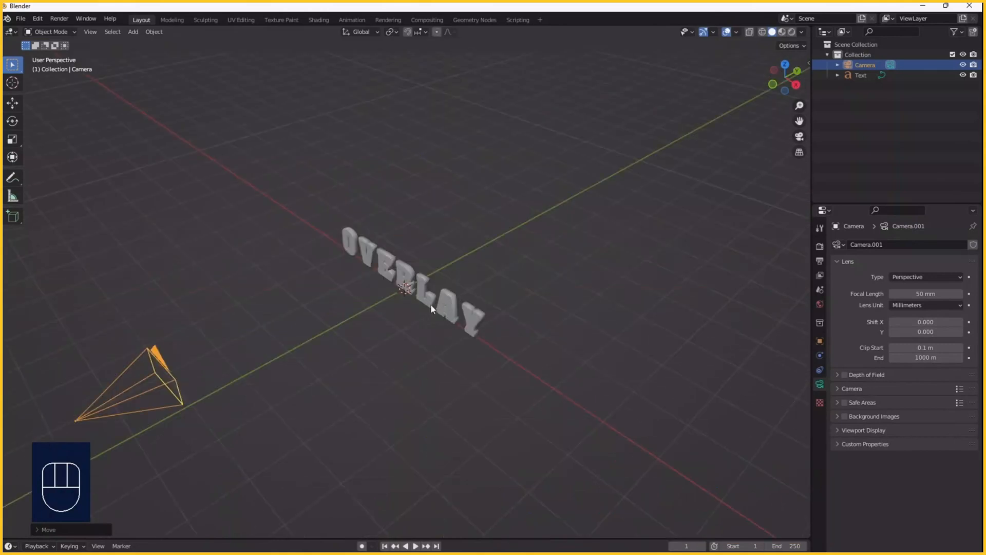
scroll(431, 308, "up", 1)
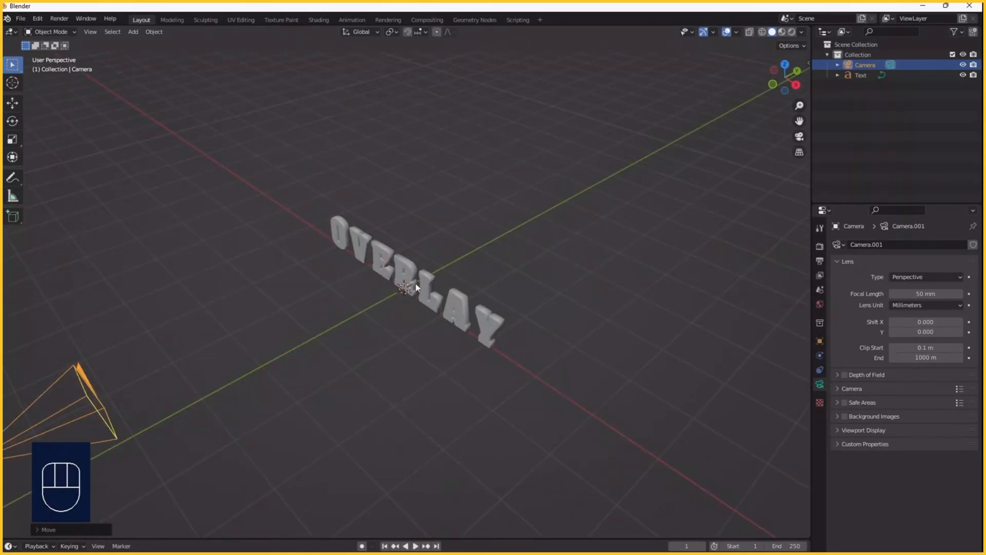
scroll(379, 305, "down", 1)
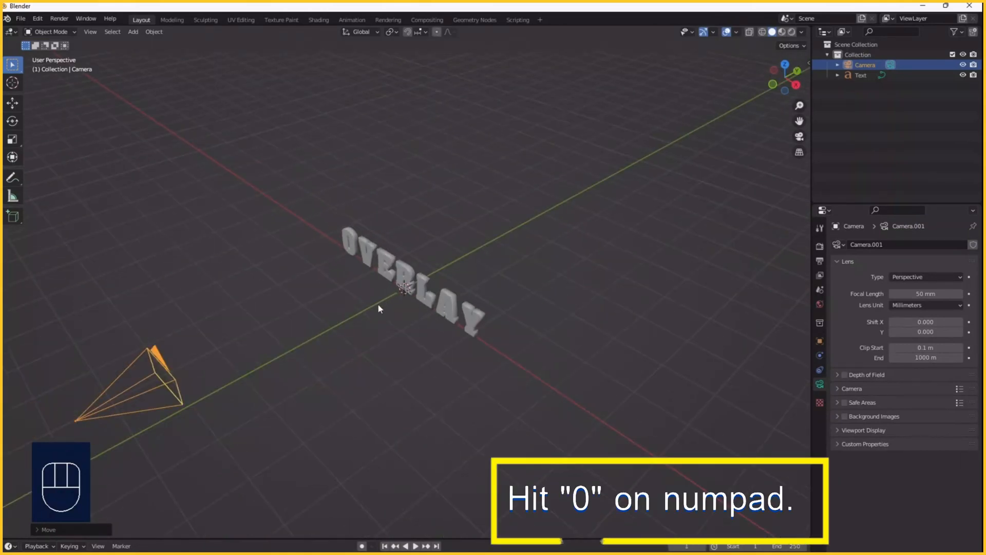
Step: Look through the camera and lock the camera to the view
key("KP_0")
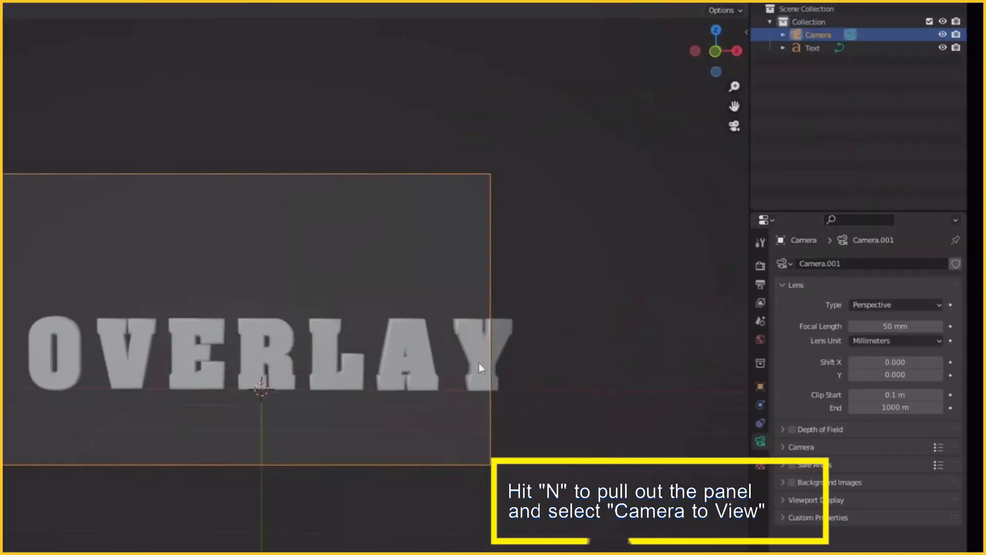
key("n")
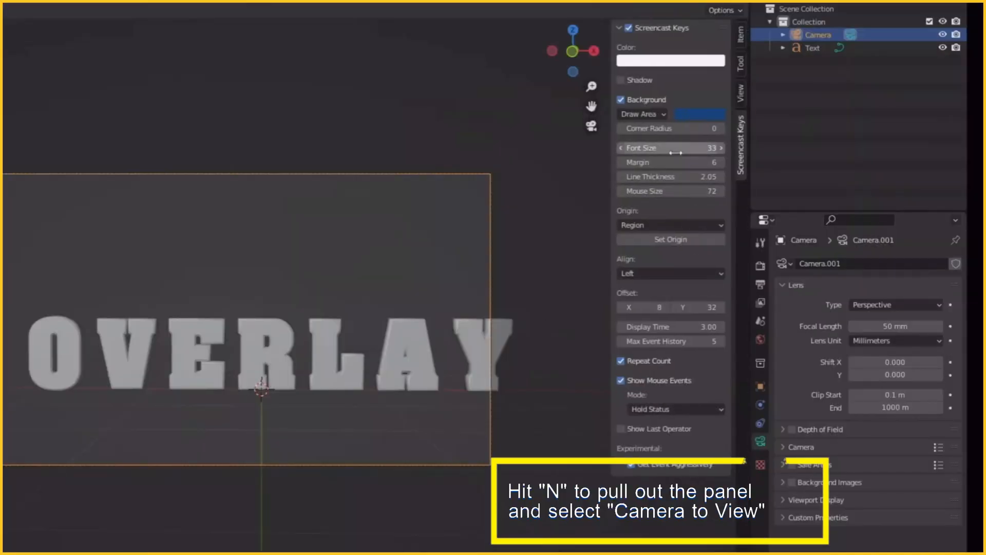
left_click(742, 95)
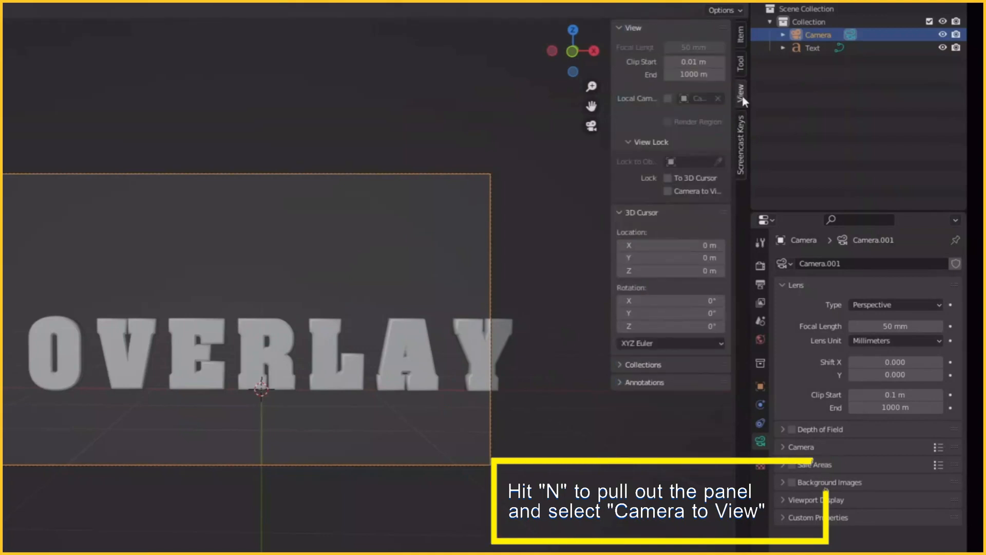
left_click(669, 194)
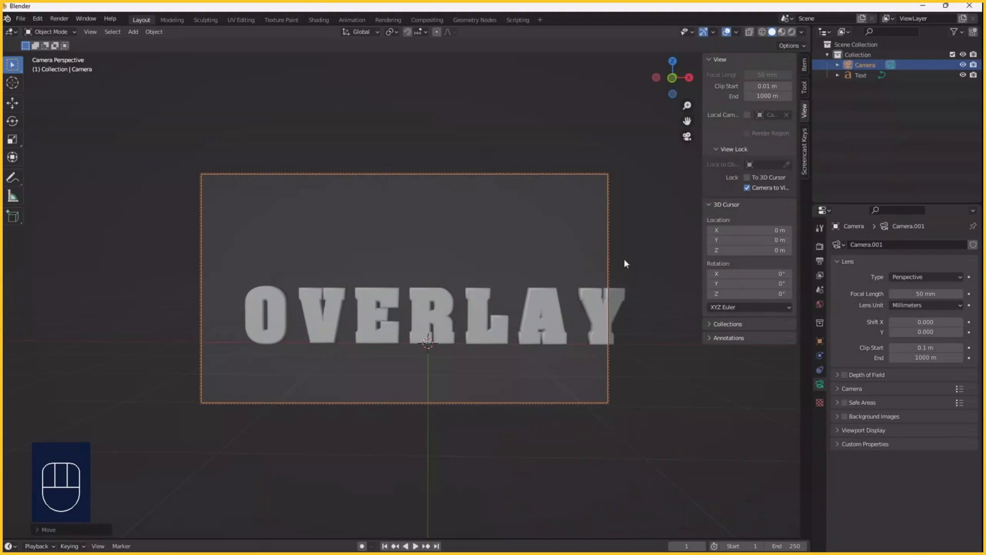
key("n")
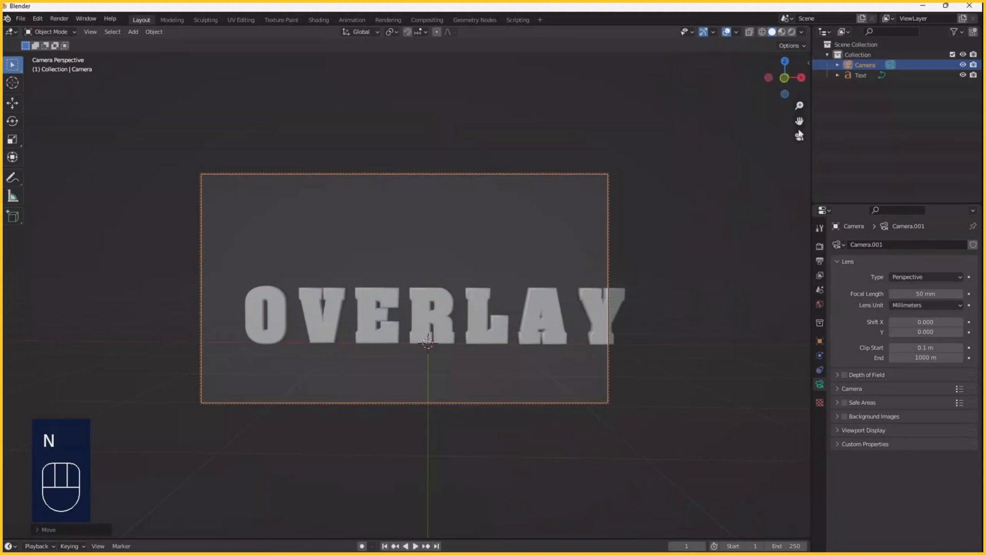
Step: Reposition the locked camera so the whole OVERLAY text sits centred inside the camera frame
scroll(544, 317, "down", 2)
scroll(545, 319, "down", 2)
scroll(545, 318, "up", 3)
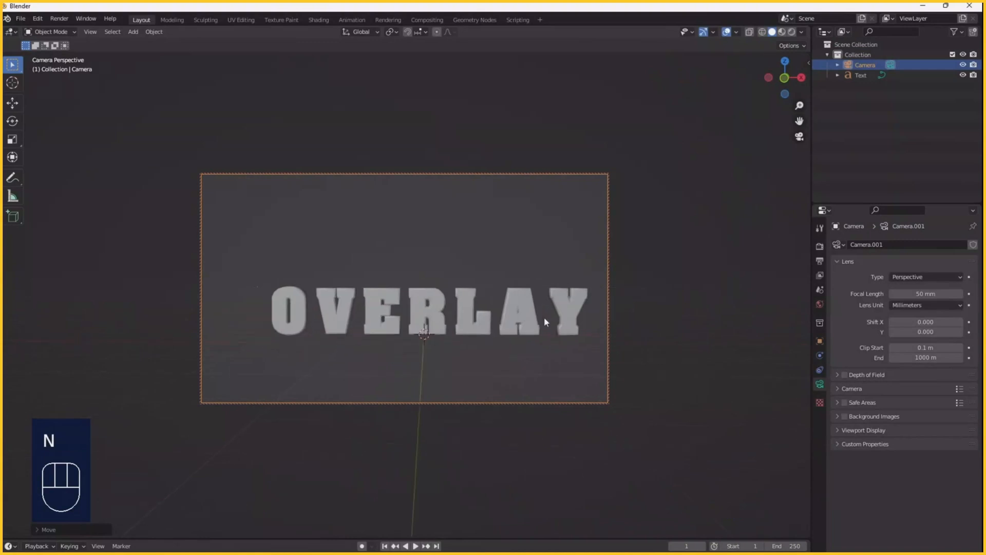
scroll(545, 319, "down", 4)
scroll(544, 319, "up", 3)
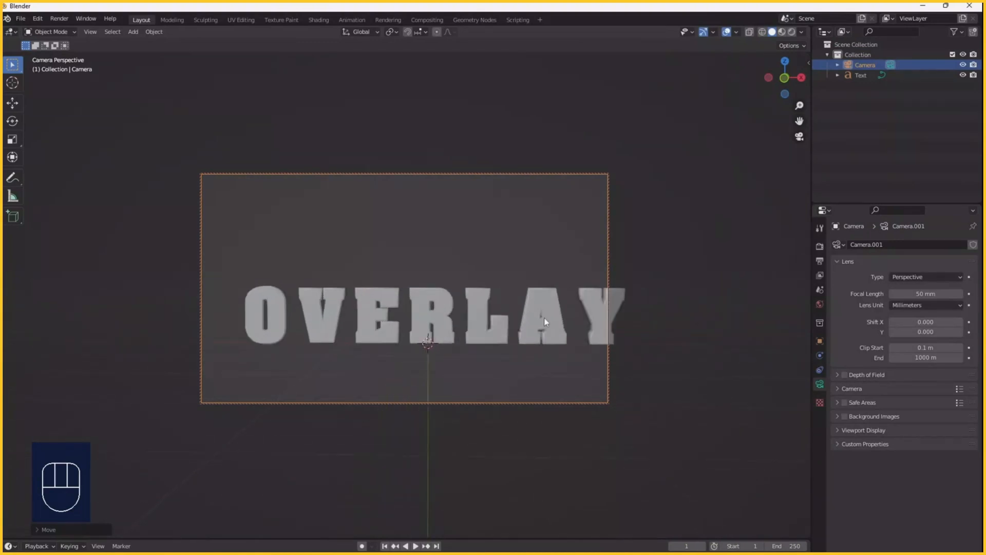
scroll(545, 319, "down", 4)
scroll(544, 319, "up", 4)
scroll(544, 317, "down", 4)
scroll(544, 317, "up", 4)
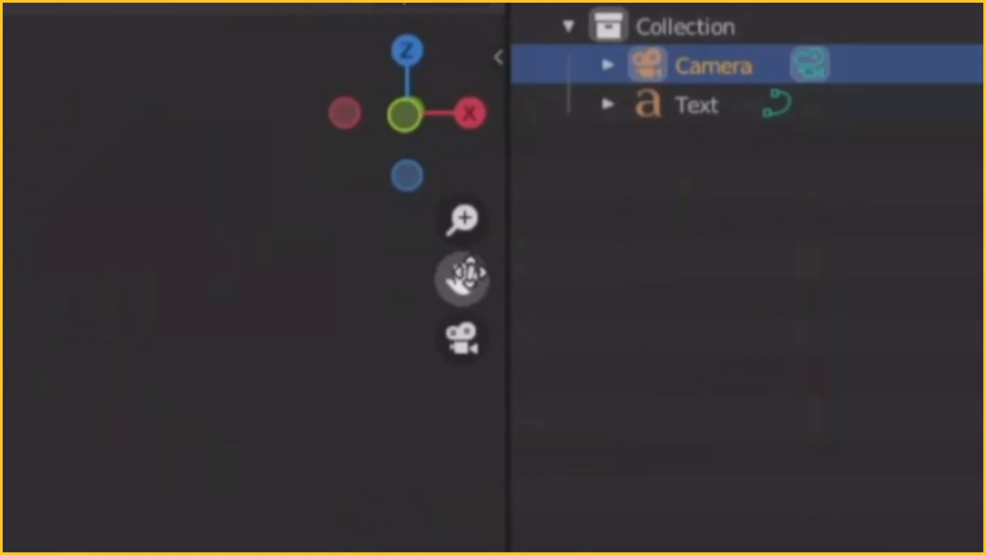
mouse_move(470, 272)
left_mouse_down()
mouse_move(499, 288)
mouse_move(468, 278)
mouse_move(468, 253)
left_mouse_up()
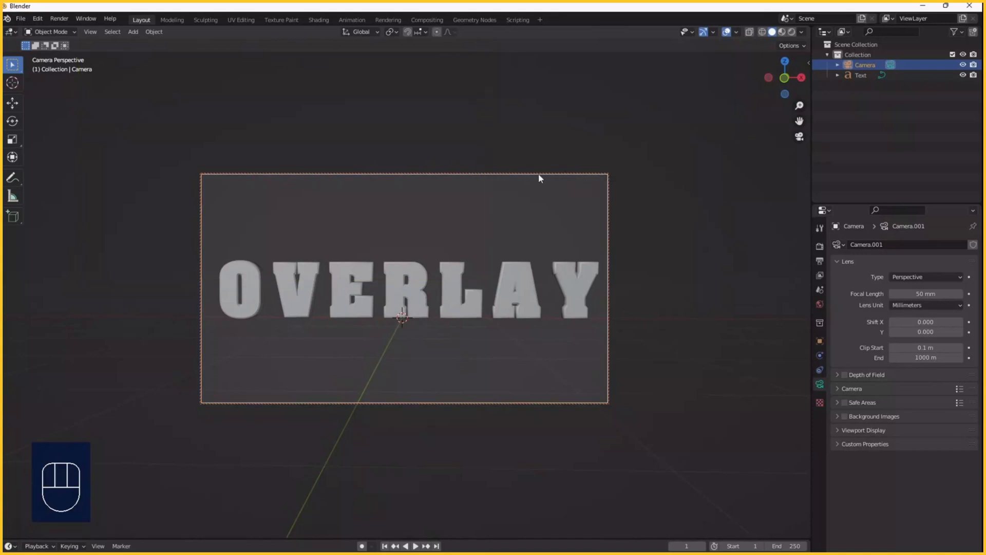
Step: Adjust the camera's focal length to 47.6 mm to leave a margin around the text
right_click(547, 175)
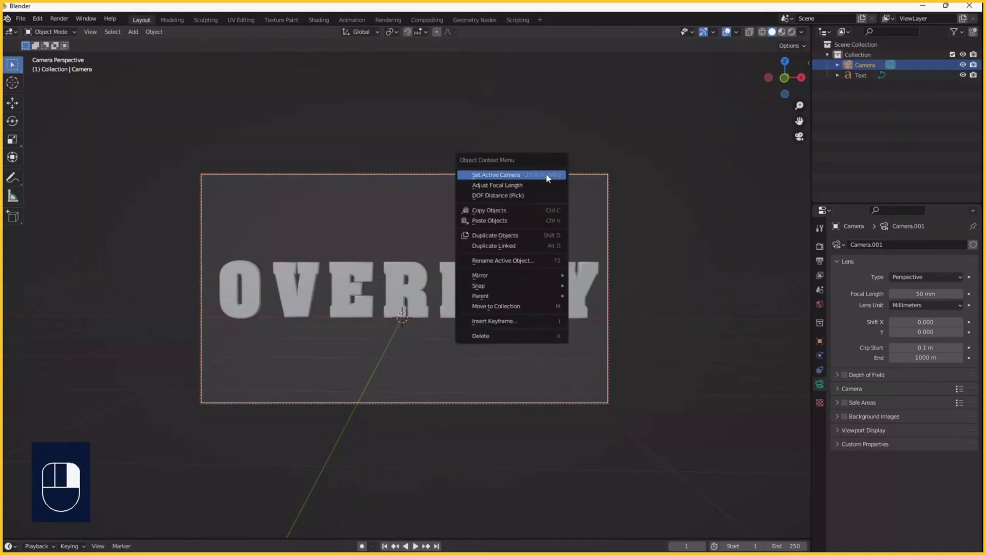
left_click(505, 186)
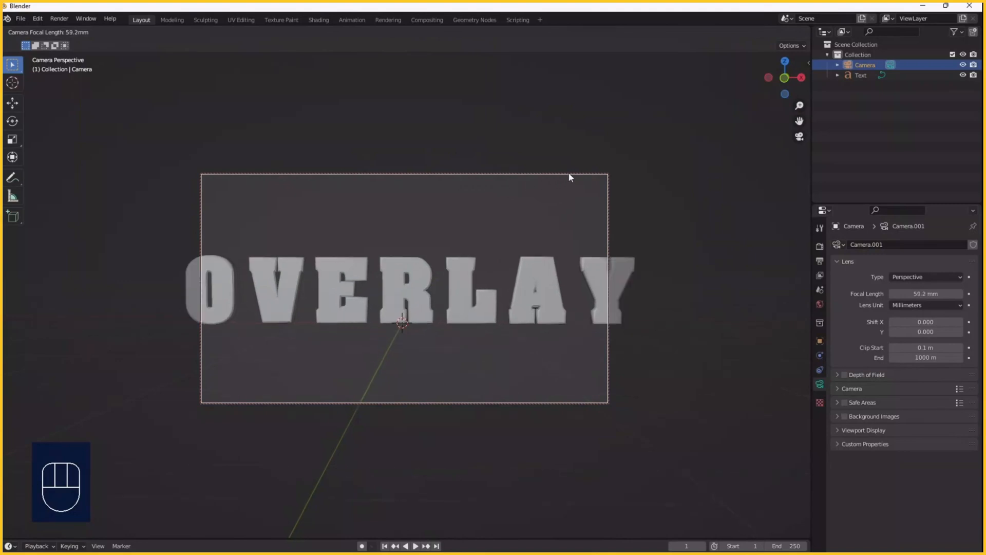
left_click(491, 207)
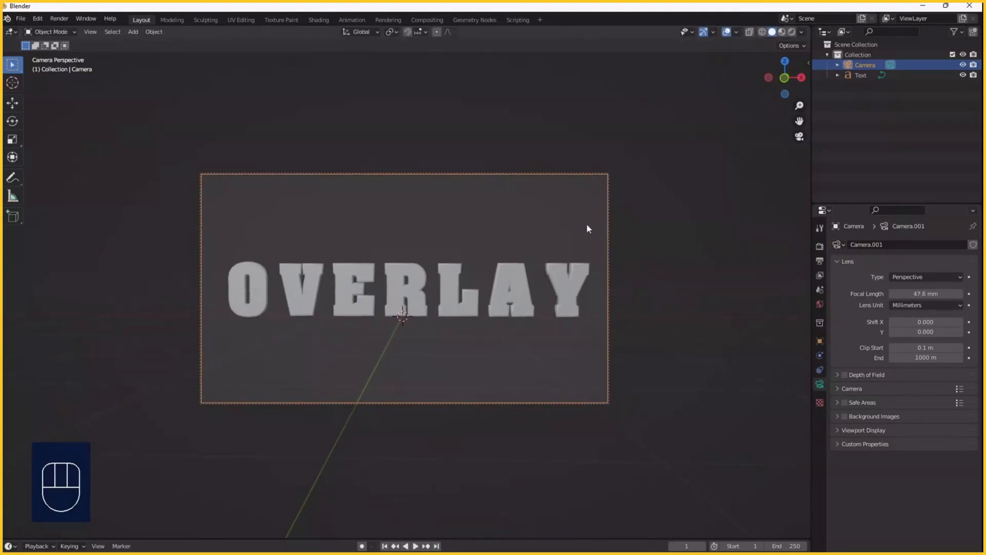
Step: Leave the camera view, orbit to a slightly raised front angle on the text, and align the camera to that view
left_click(644, 302)
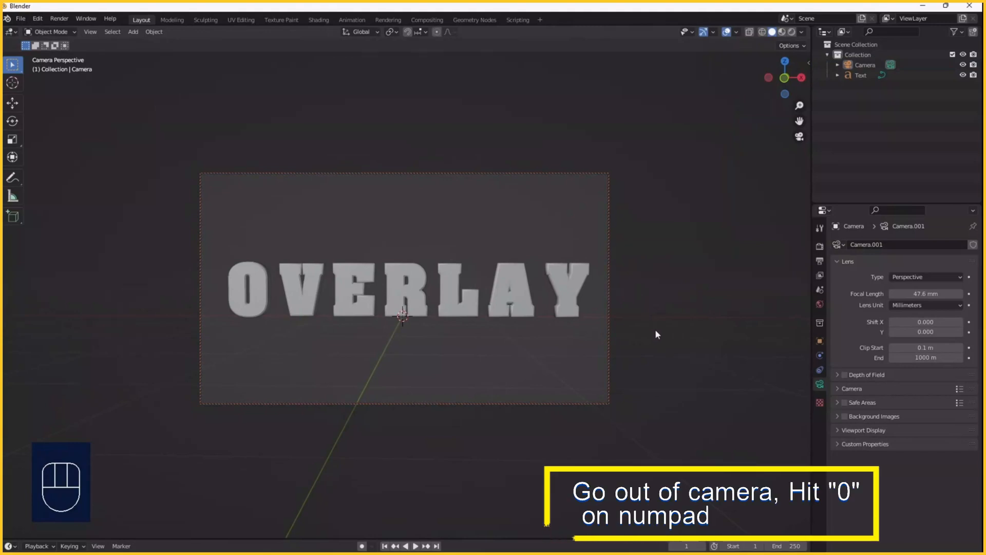
key("KP_0")
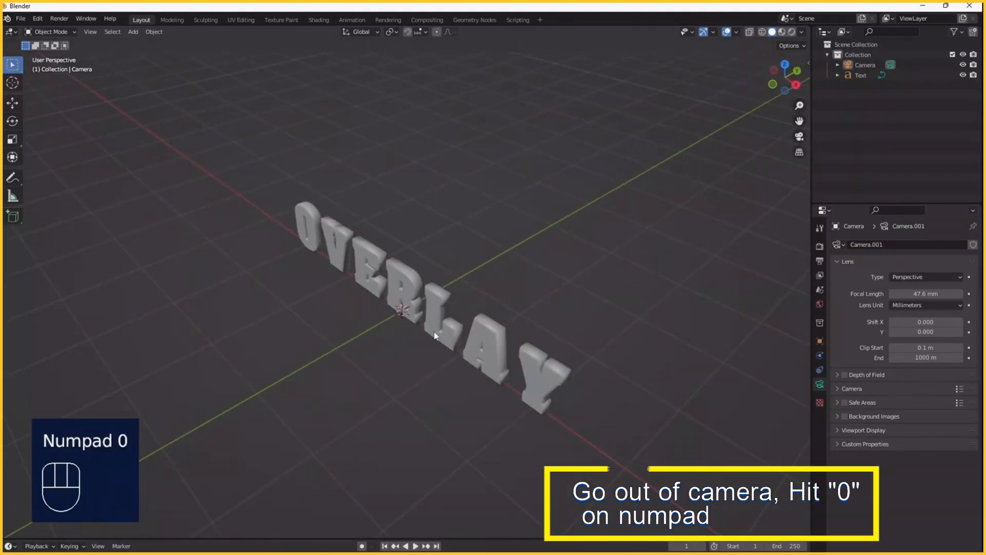
middle_click_drag(428, 378, 457, 319)
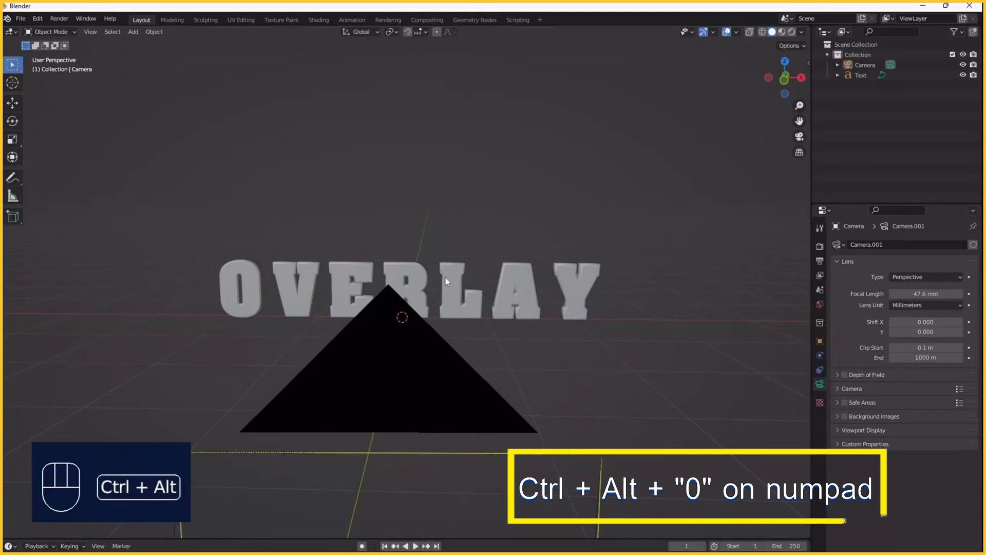
key("ctrl+alt+KP_0")
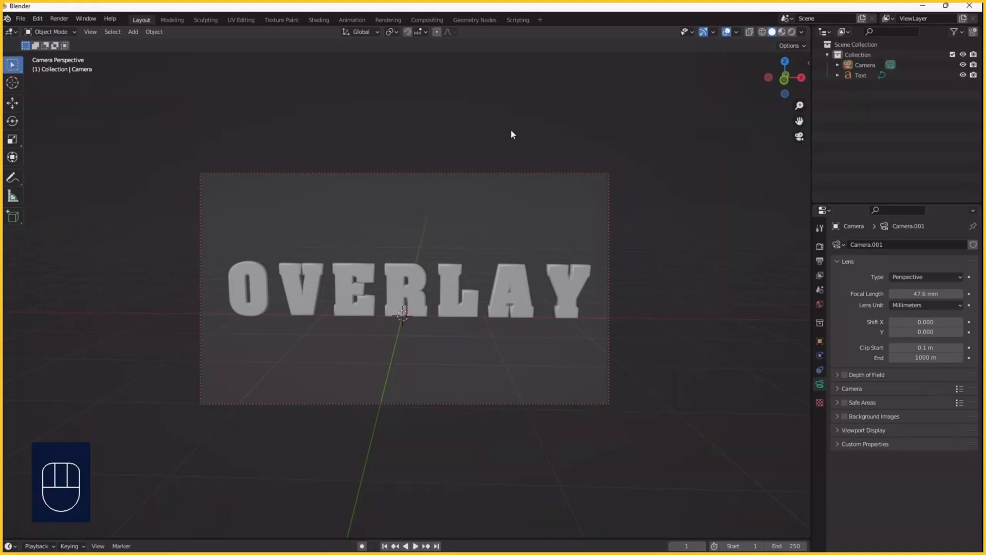
left_click(485, 174)
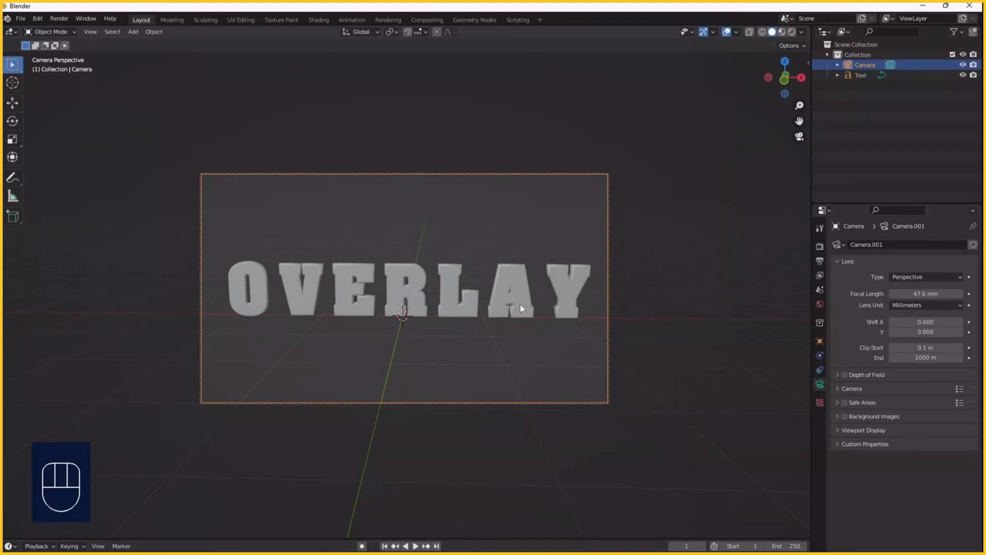
Step: Switch the viewport to rendered shading and add an area light to the scene
left_click(792, 32)
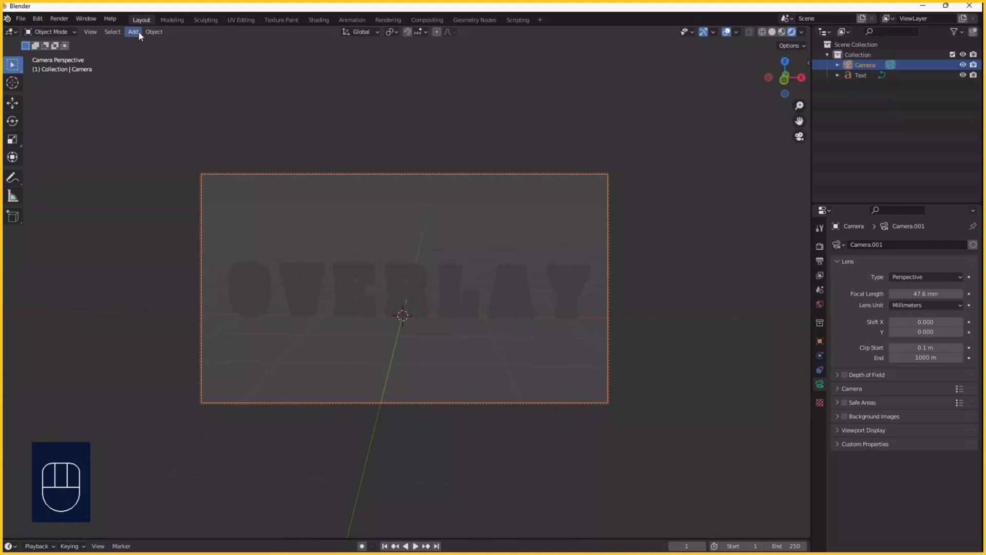
left_click_drag(138, 31, 297, 121)
key("shift+a")
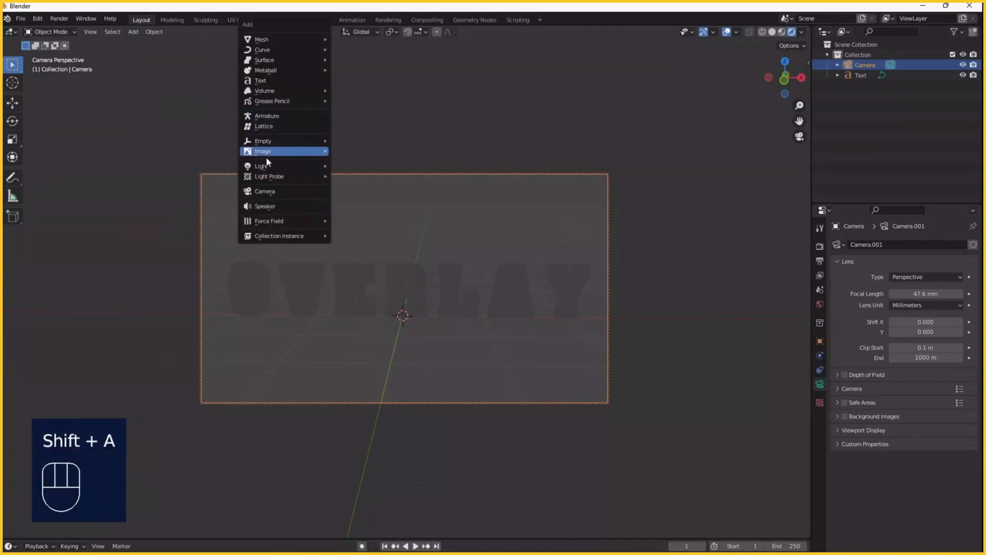
mouse_move(266, 167)
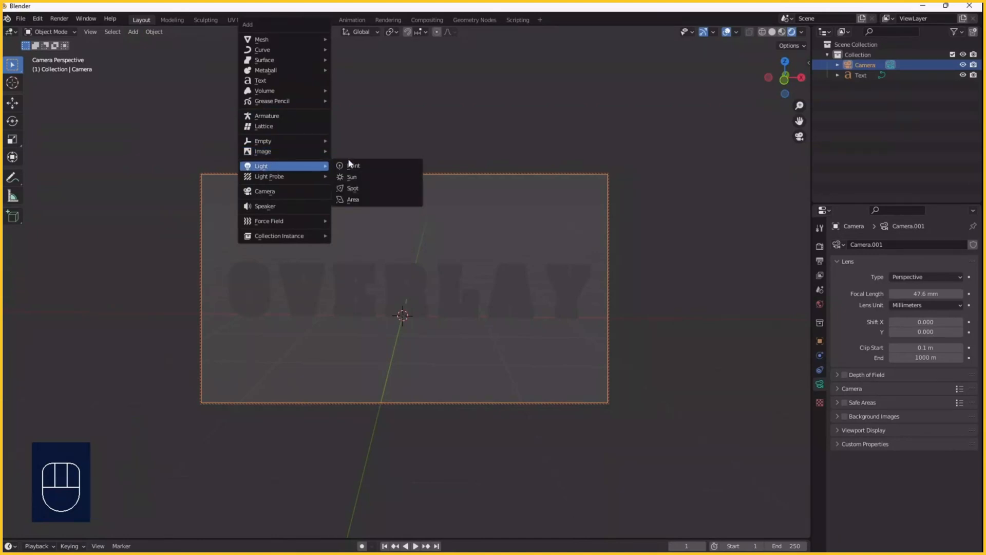
left_click(352, 201)
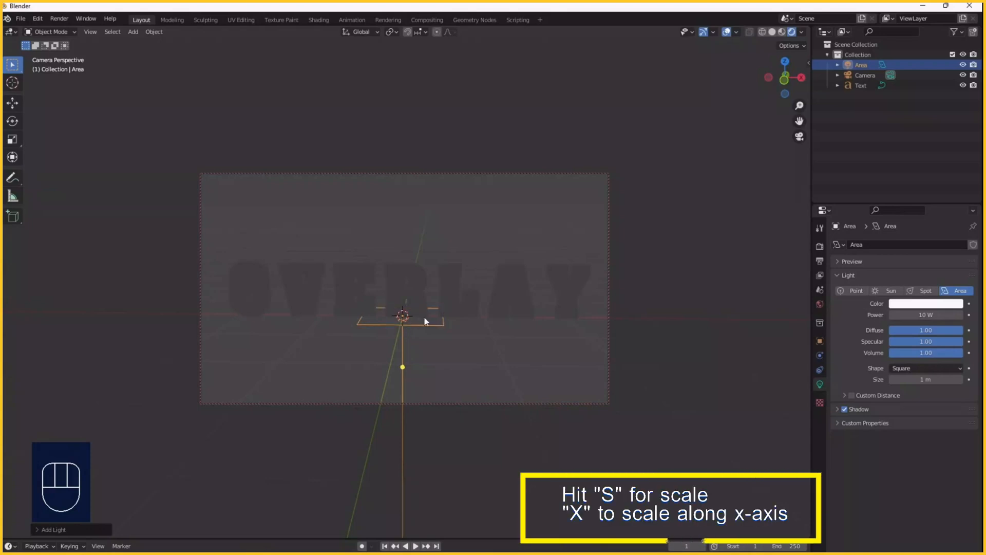
Step: Scale the area light along the X axis until it spans the full width of the OVERLAY text
key("s")
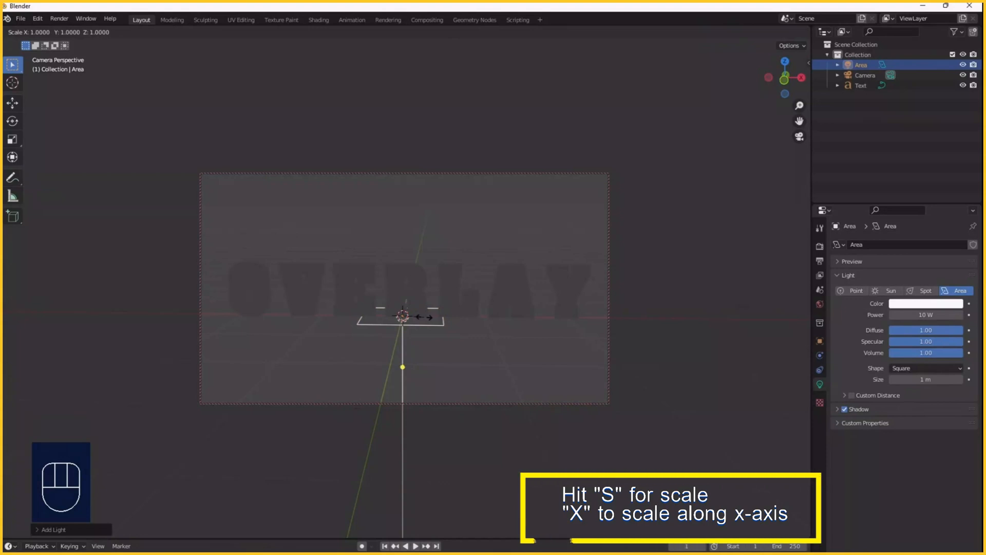
key("x")
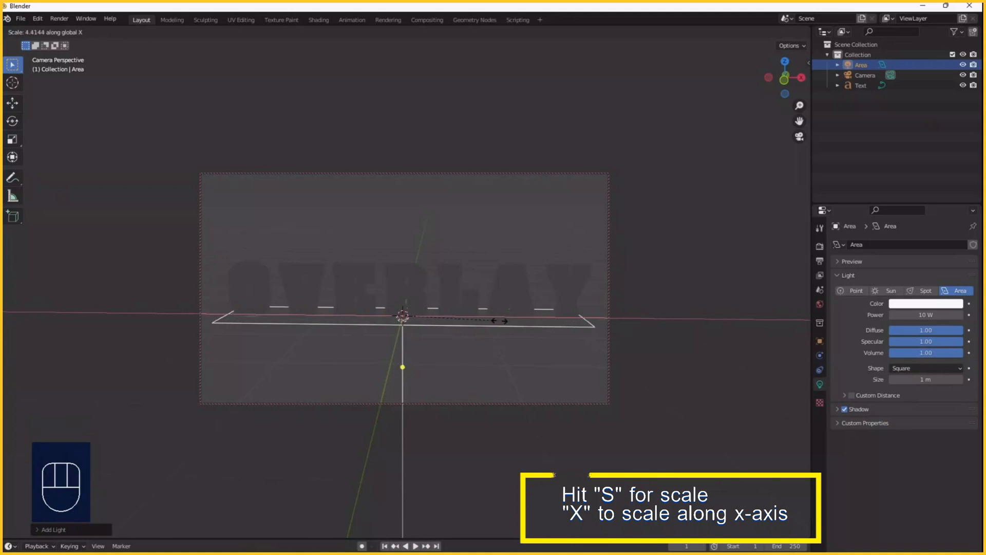
left_click(500, 324)
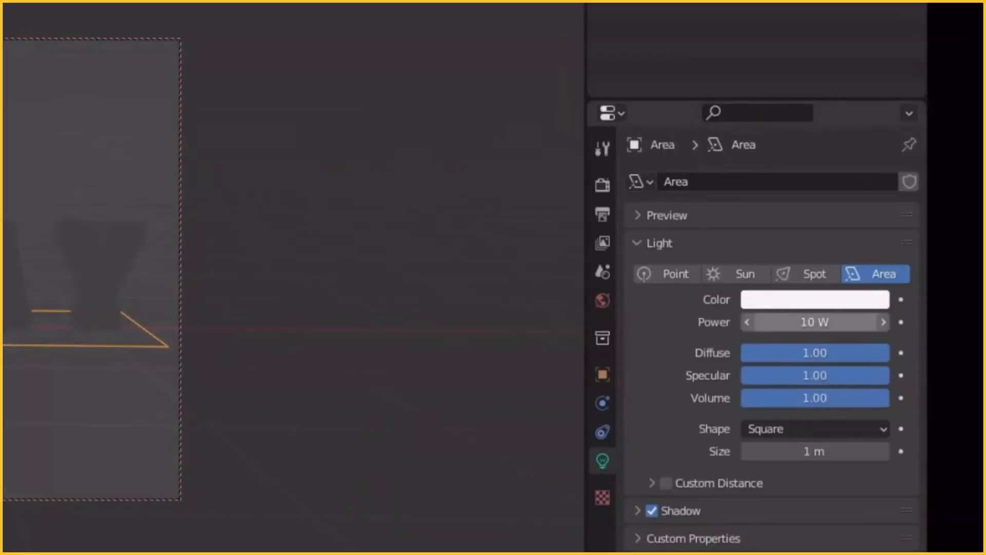
Step: Set the area light's power to 80 W
left_click(803, 322)
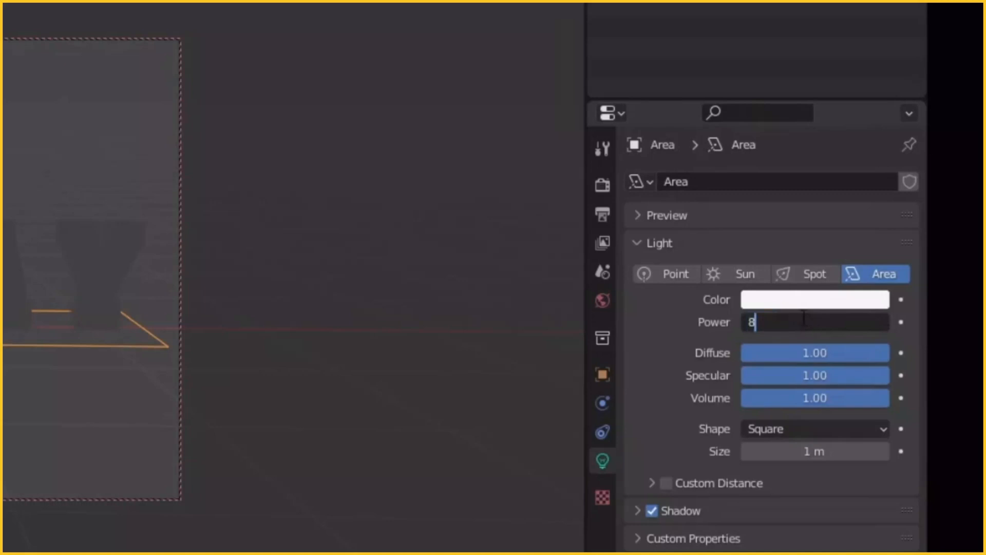
type("80")
key("Return")
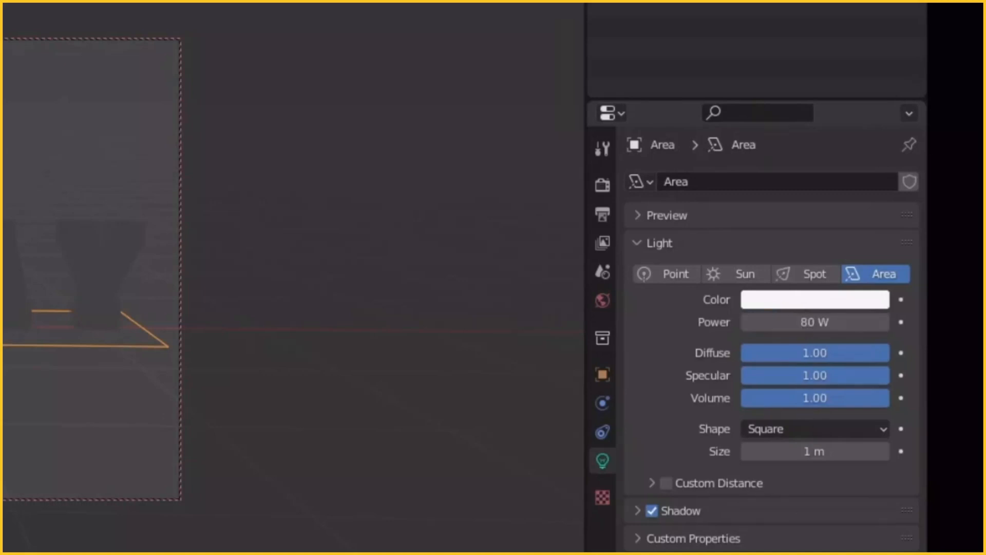
Step: Raise the area light along the Z axis to about 1.2 m so it sits above the text
key("g")
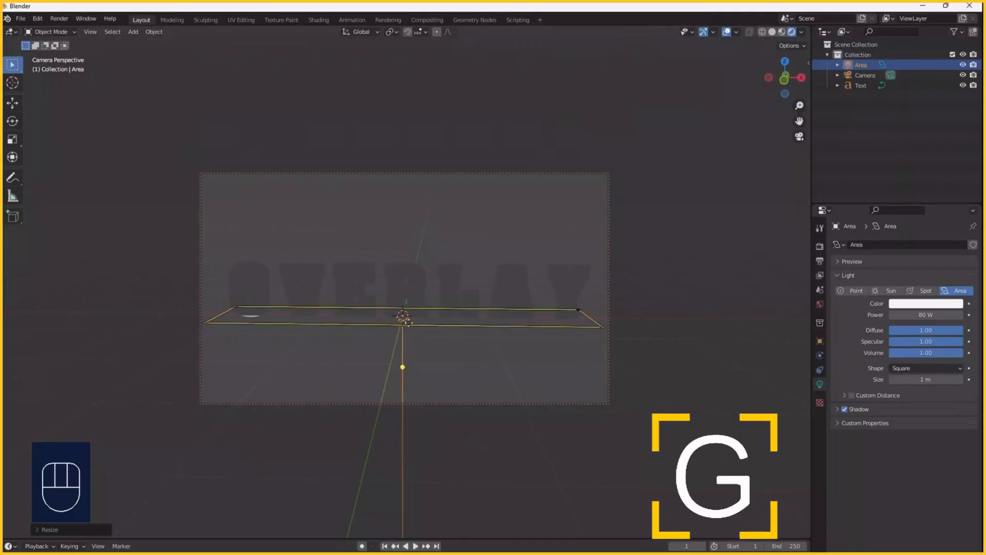
key("g")
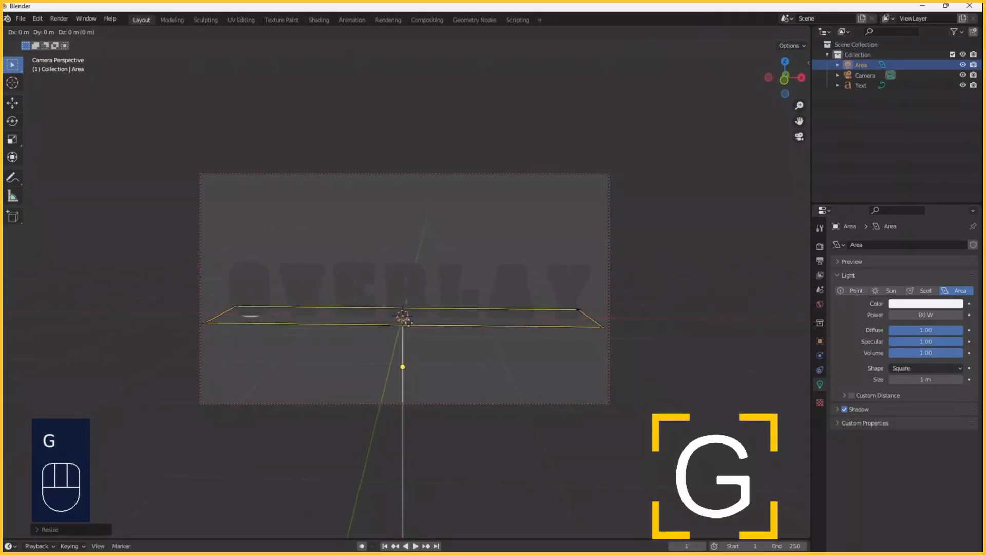
key("z")
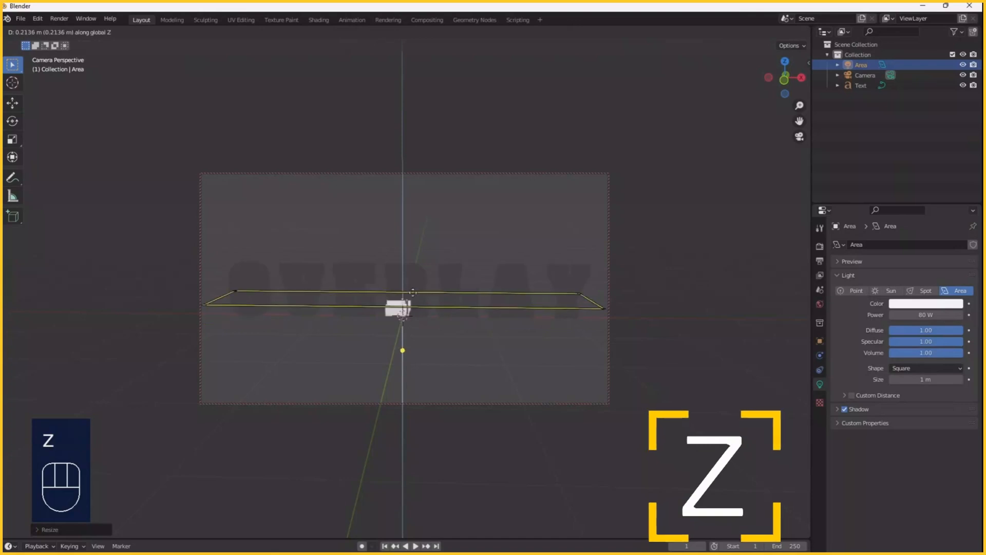
left_click(440, 244)
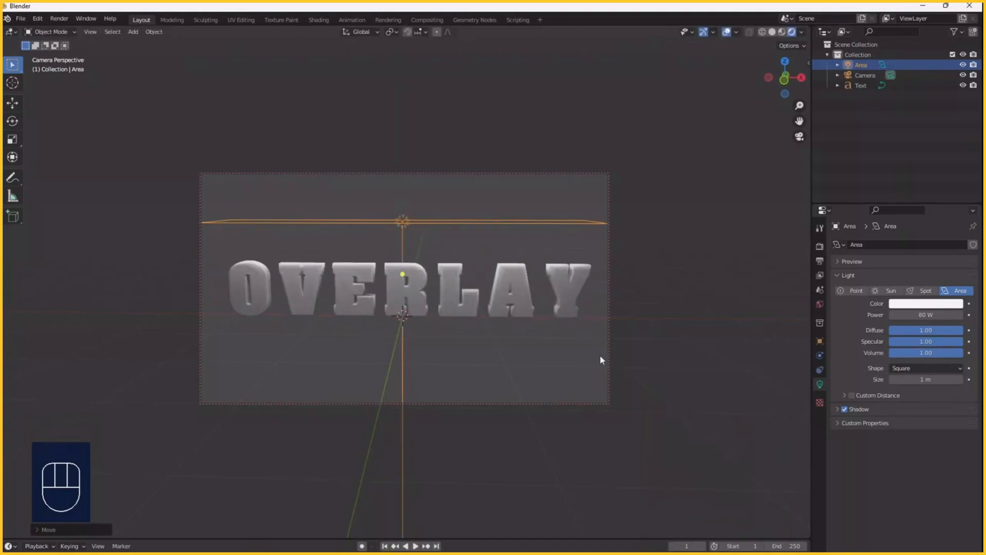
Step: In the right side view, move the area light about 2 m along negative Y, in front of the text
key("KP_3")
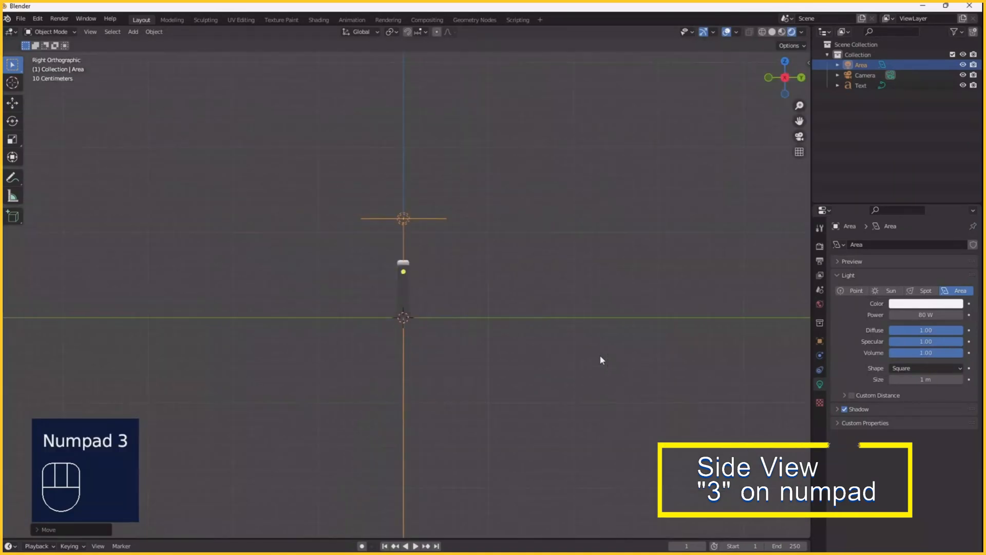
key("g")
left_click(409, 261)
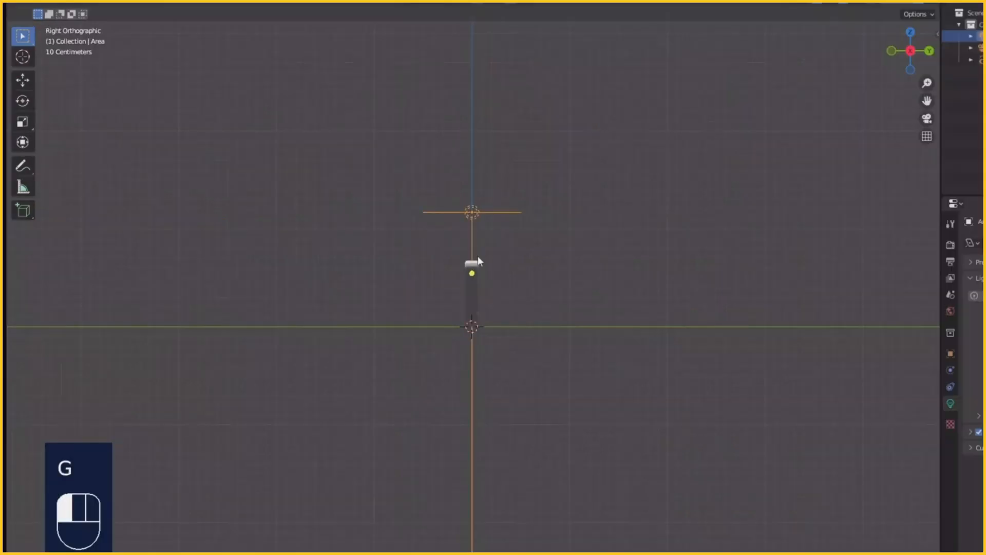
left_click(23, 81)
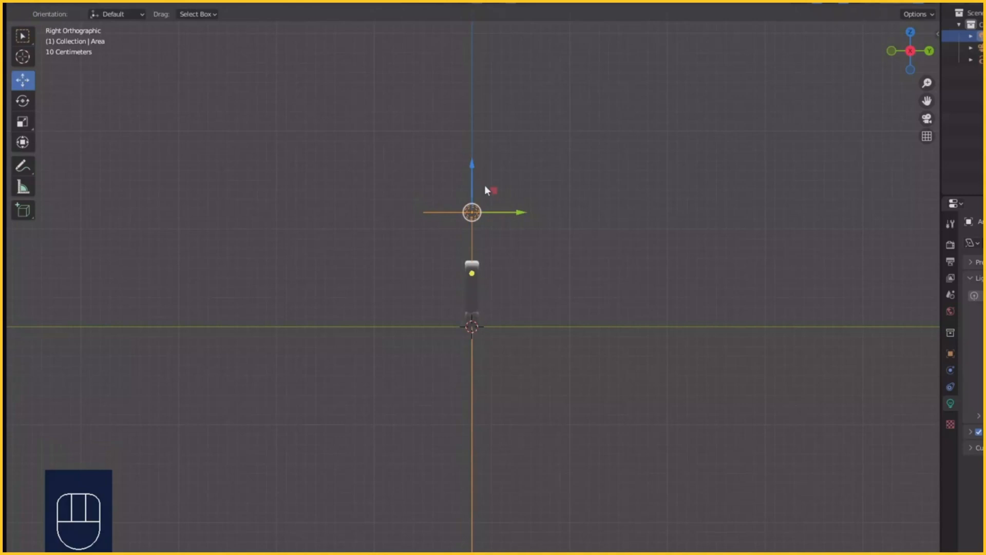
left_click_drag(523, 212, 331, 212)
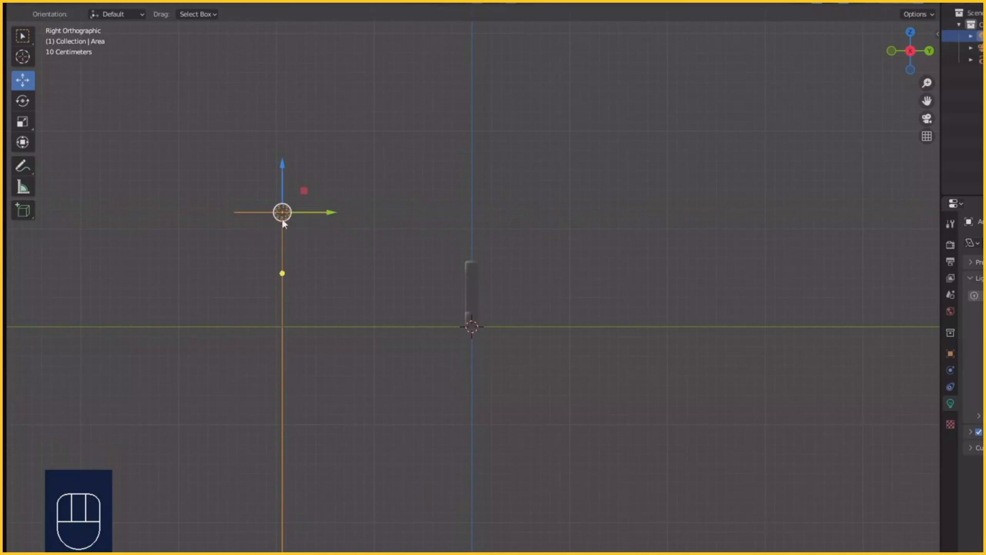
Step: Rotate the area light about the X axis so it faces the front of the text, and check it through the camera
middle_click_drag(375, 377, 411, 397)
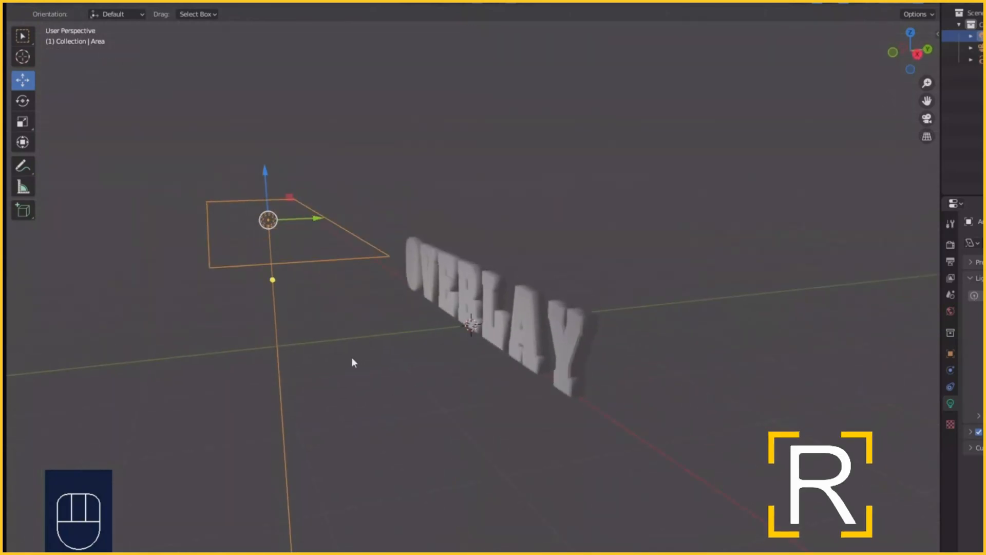
key("r")
key("x")
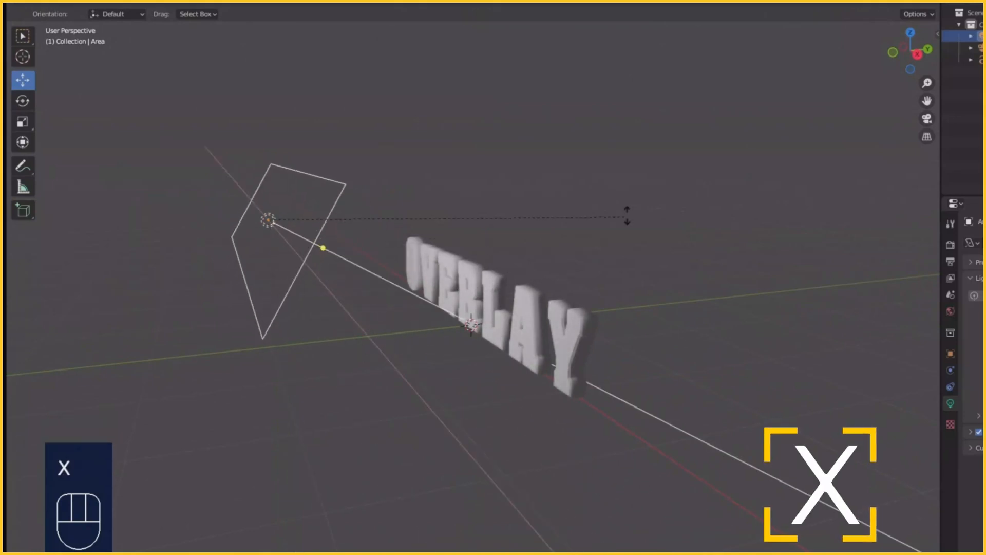
left_click(663, 179)
mouse_move(441, 421)
middle_mouse_down()
mouse_move(440, 437)
mouse_move(471, 425)
mouse_move(445, 438)
middle_mouse_up()
key("KP_0")
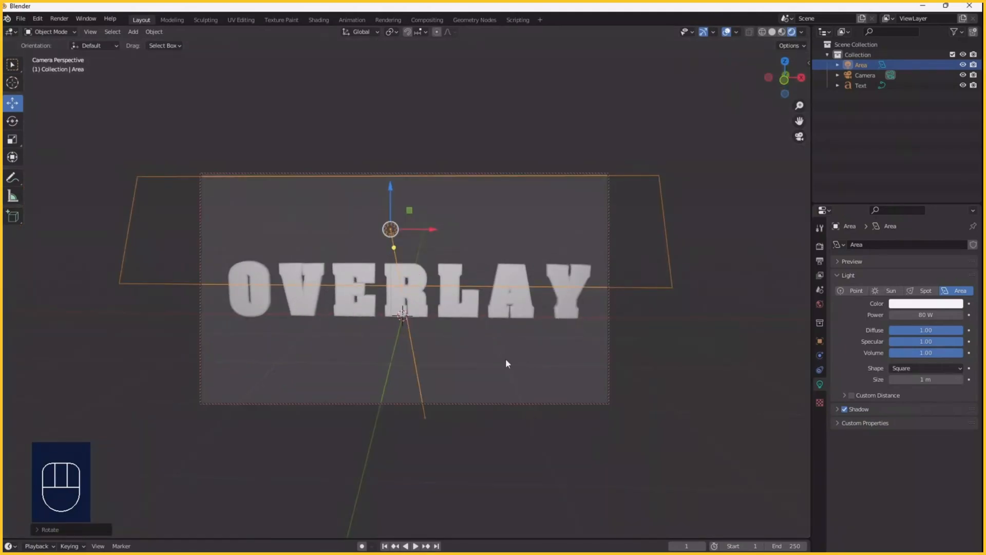
Step: Enable a transparent film background for the render and set the render samples to 300
left_click(820, 247)
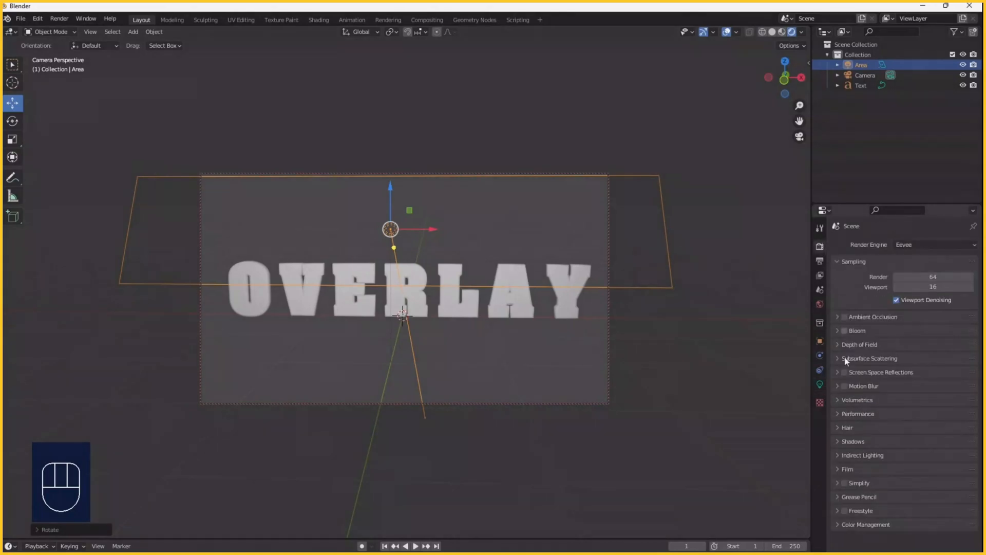
left_click(843, 469)
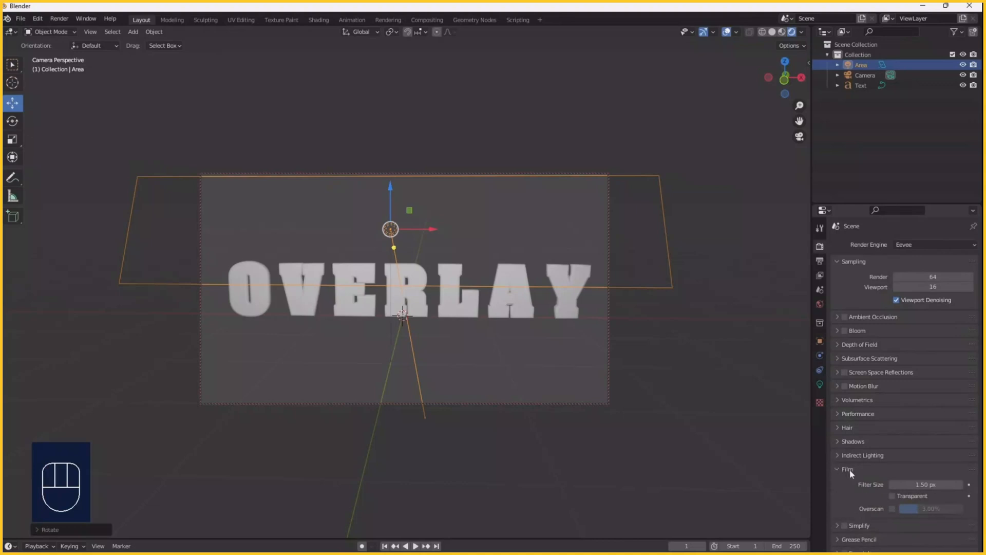
left_click(893, 496)
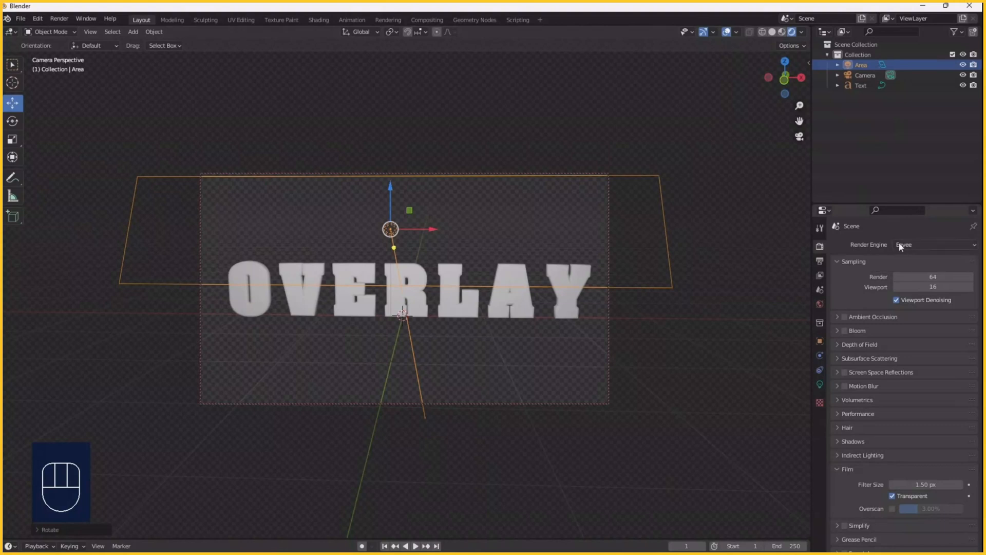
left_click(917, 278)
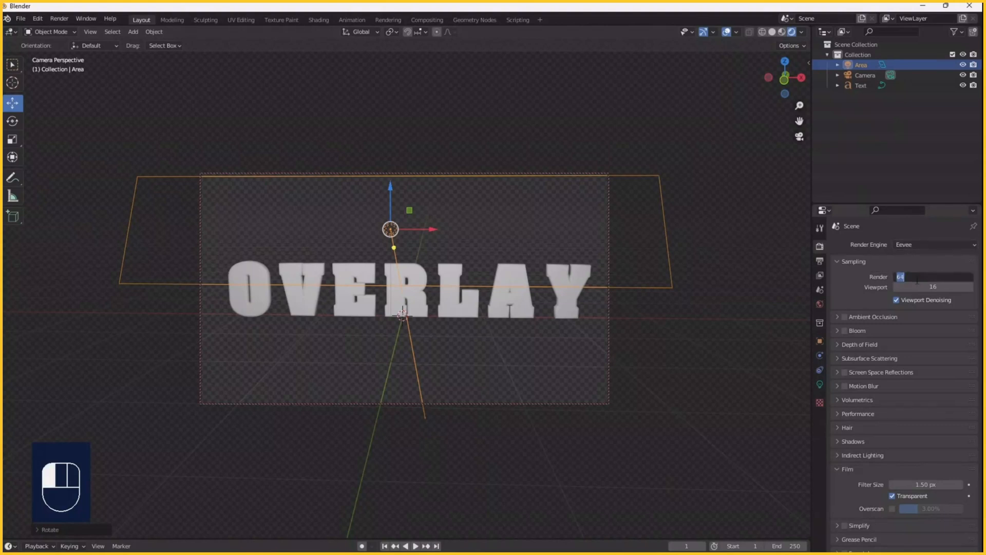
type("300")
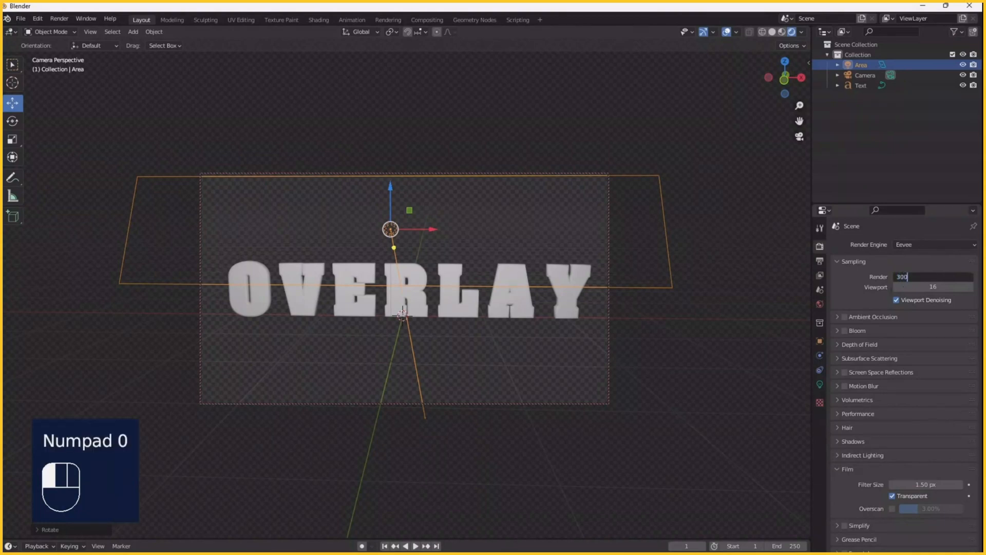
key("Return")
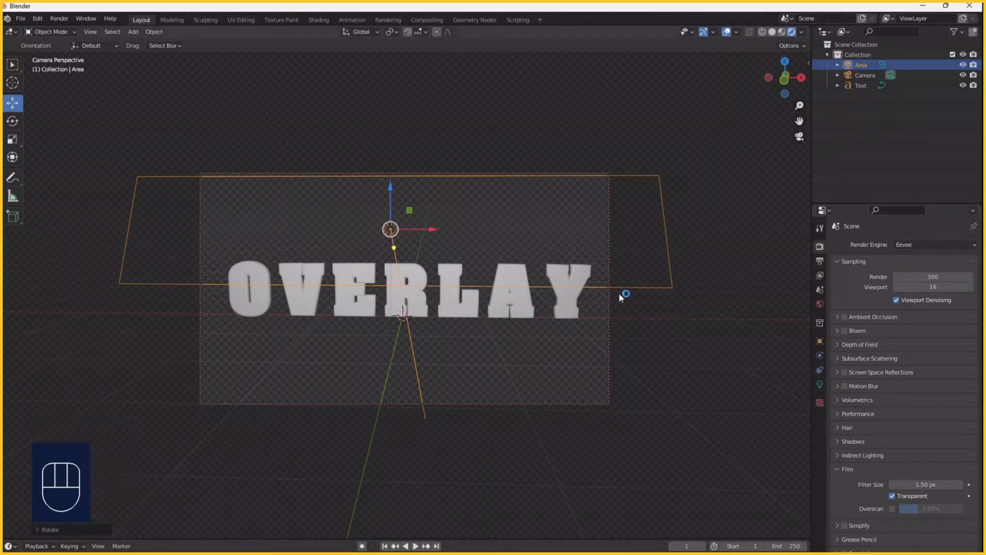
Step: Select the OVERLAY text, give it a new material and show its surface settings
left_click(499, 311)
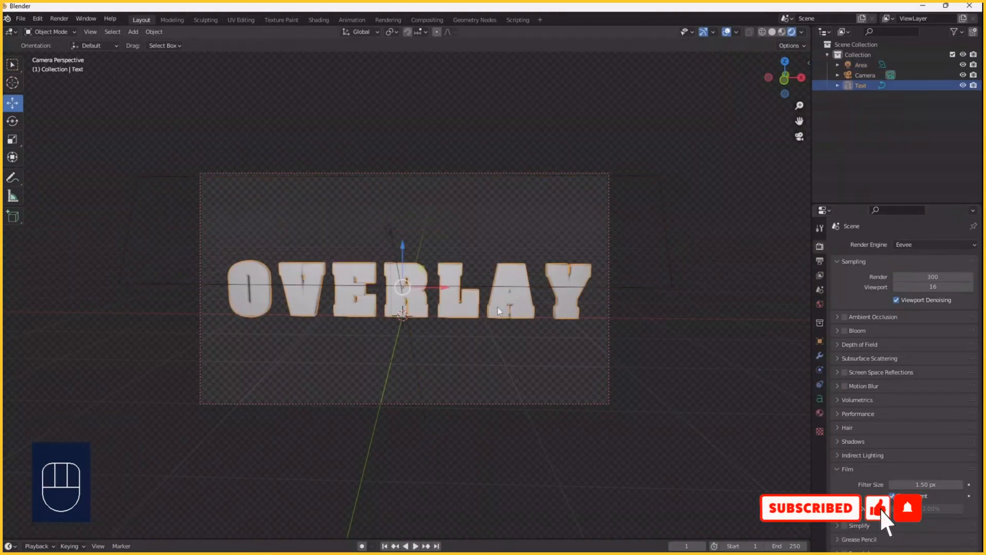
left_click(821, 414)
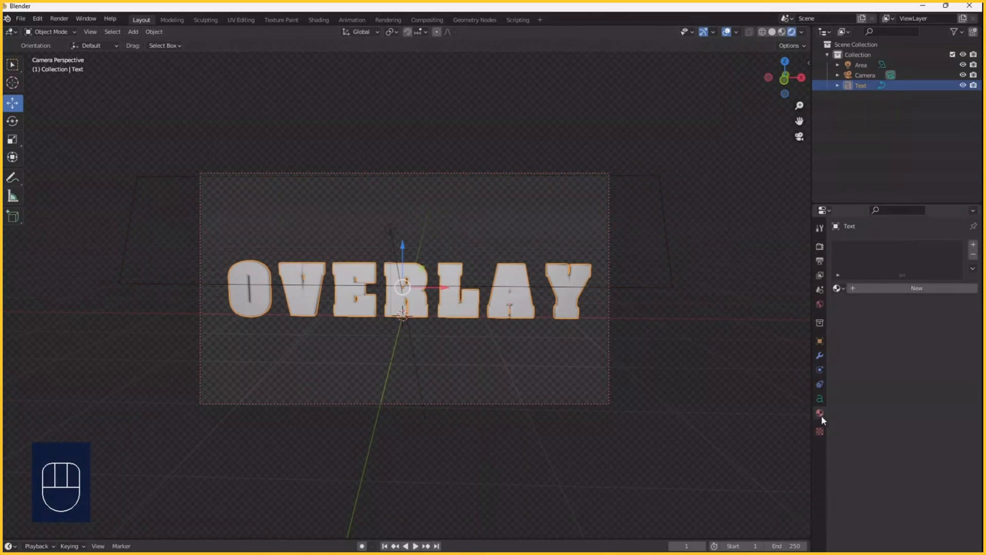
left_click(918, 294)
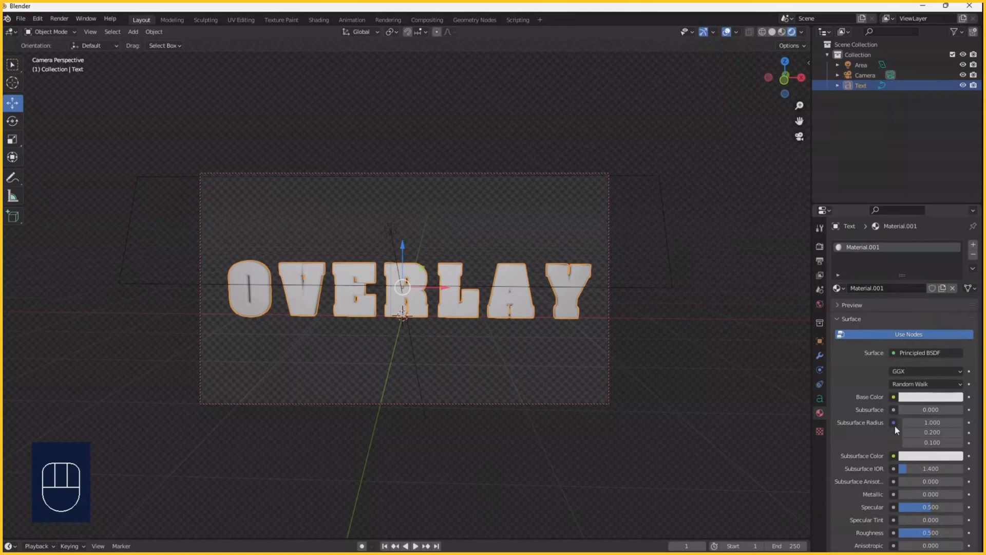
scroll(875, 460, "down", 2)
scroll(877, 463, "down", 1)
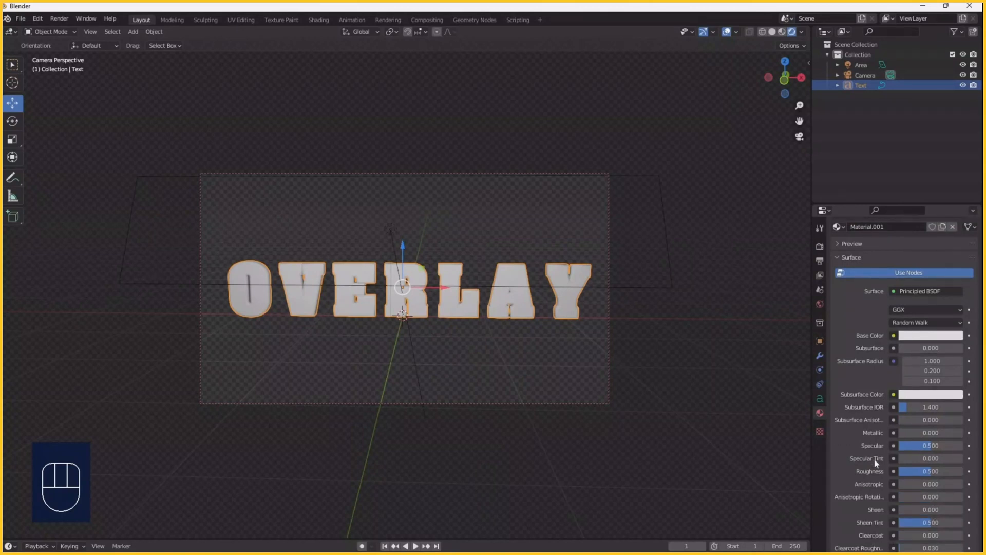
Step: Set the text material's roughness to about 0.287 and metallic to about 0.165, and deselect the text
left_click_drag(926, 471, 917, 471)
left_click_drag(906, 435, 917, 435)
left_click(780, 427)
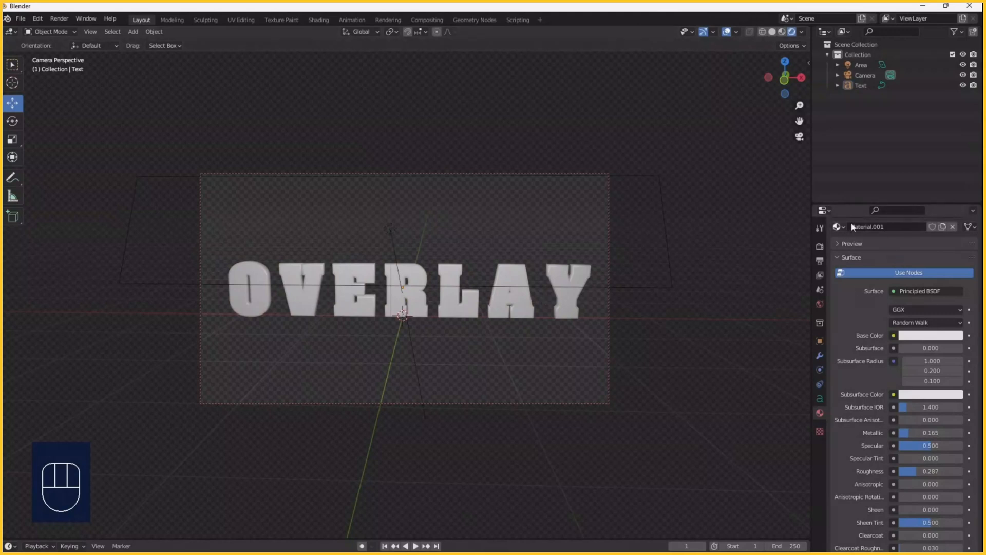
Step: Render the scene as a still image and inspect the rendered lettering up close and as a whole
left_click(59, 19)
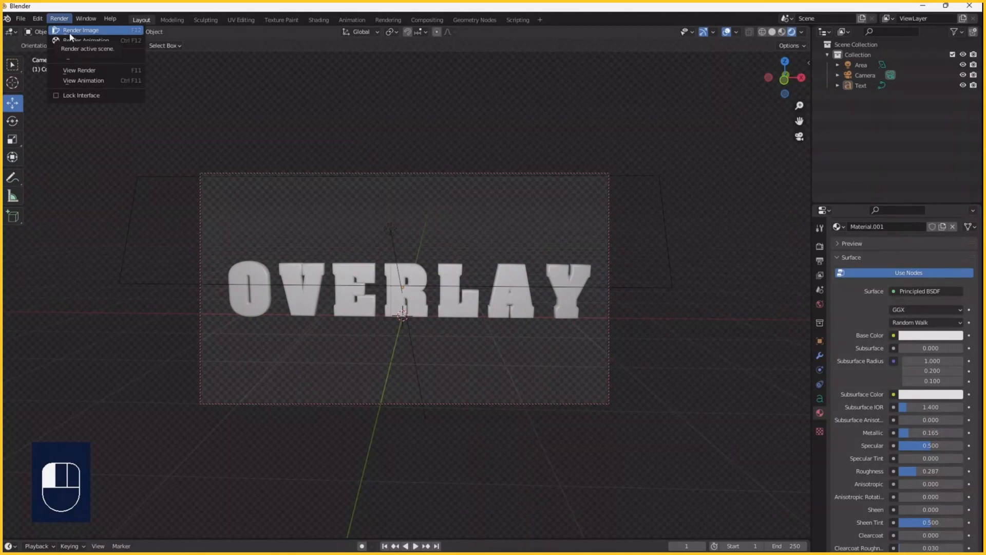
left_click(72, 31)
scroll(415, 301, "up", 2)
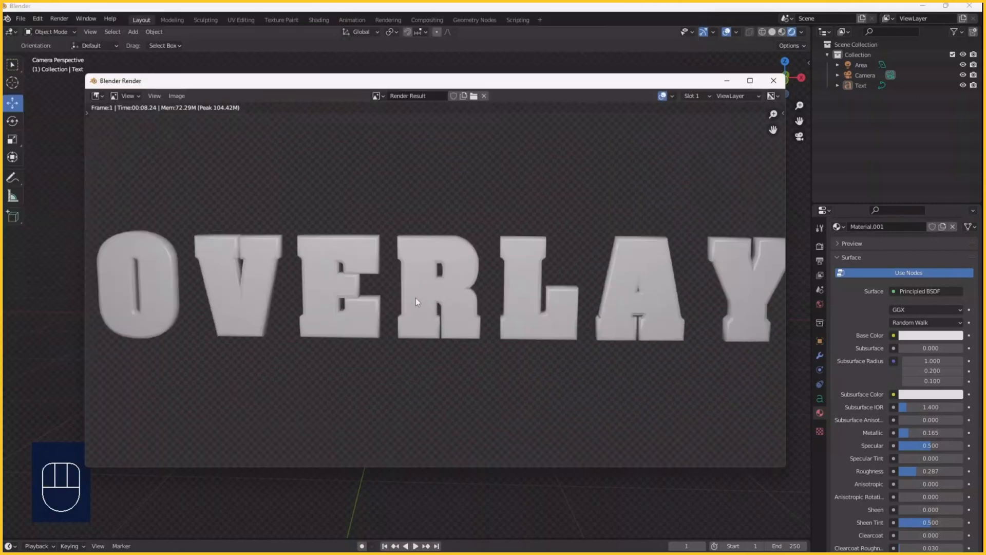
scroll(415, 300, "down", 2)
scroll(415, 298, "up", 1)
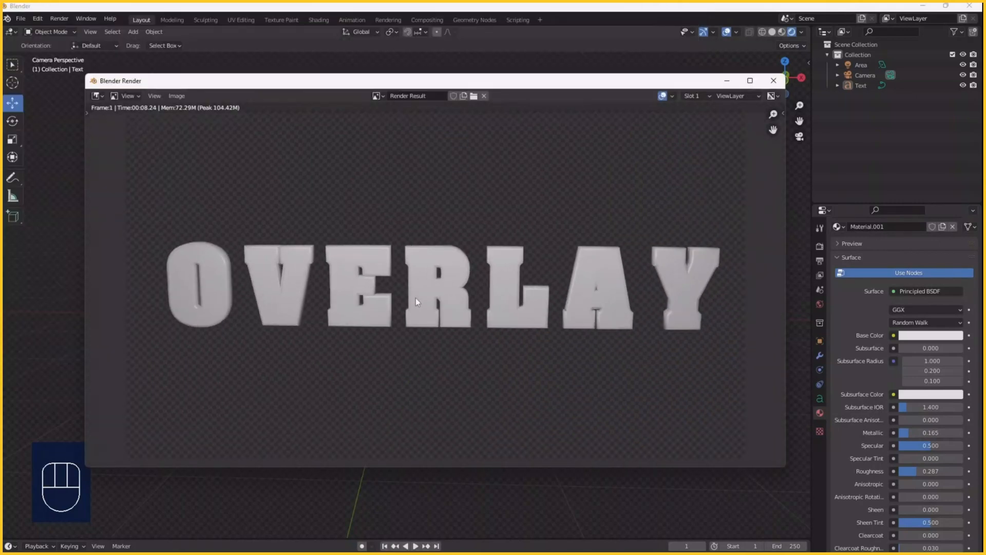
Step: Start saving the rendered image to a file and open its file name for editing
left_click(171, 102)
left_click(175, 101)
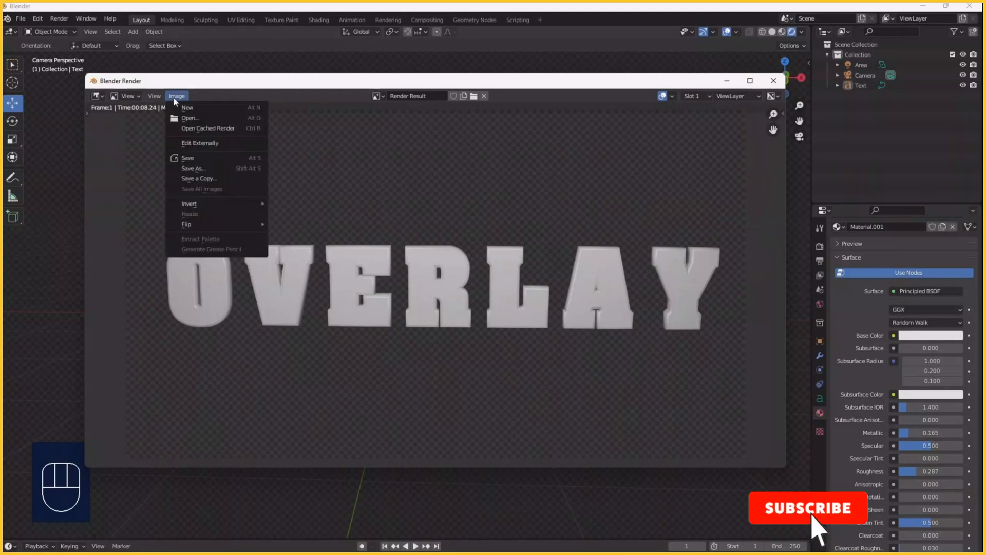
left_click(195, 162)
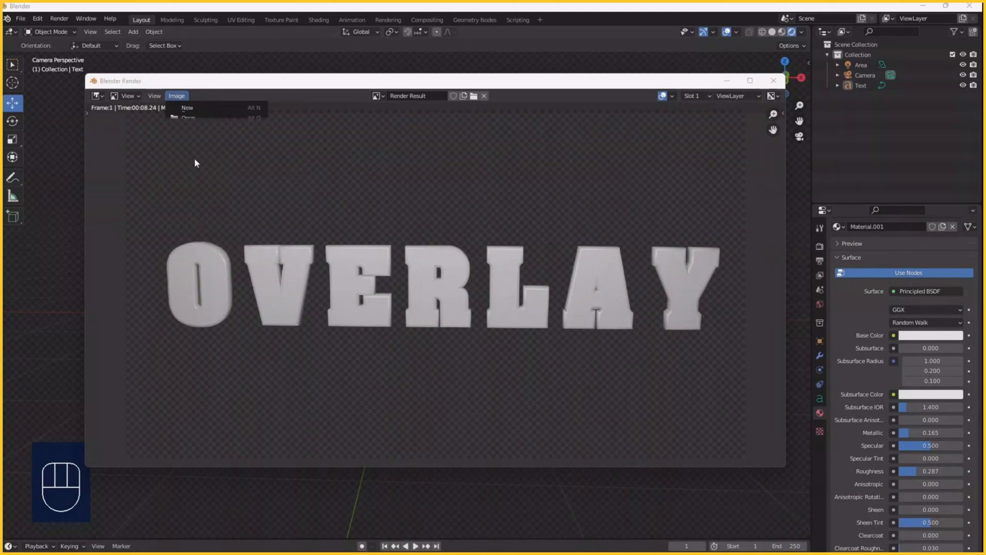
left_click(319, 395)
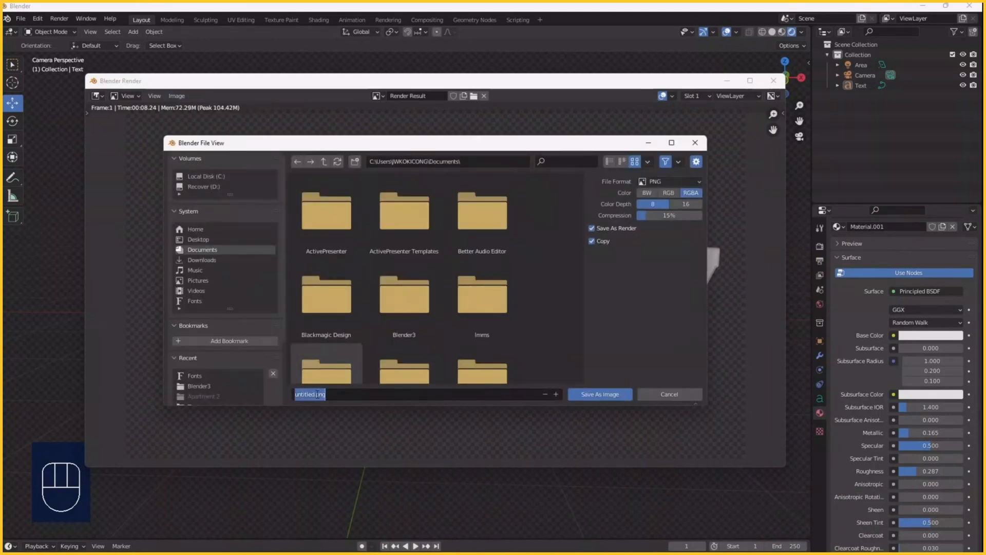